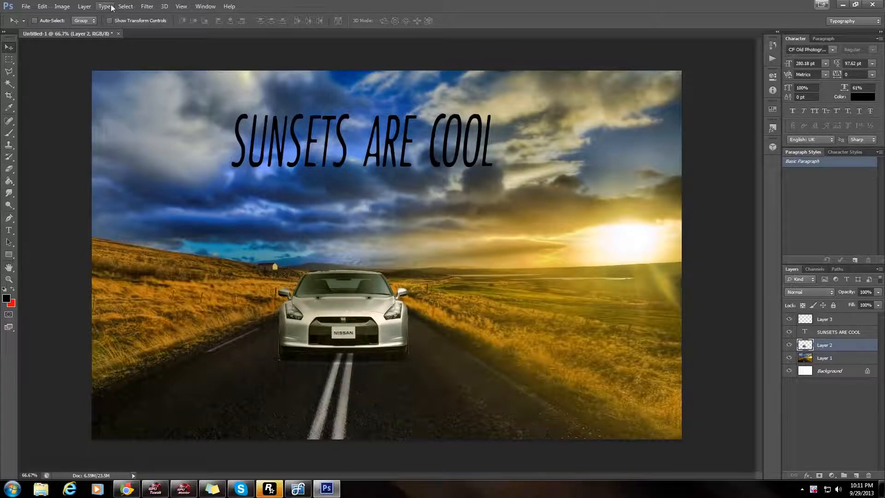
- Create a new document 1920 pixels wide and 1200 pixels high
{"action": "left_click", "coordinate": [27, 6]}
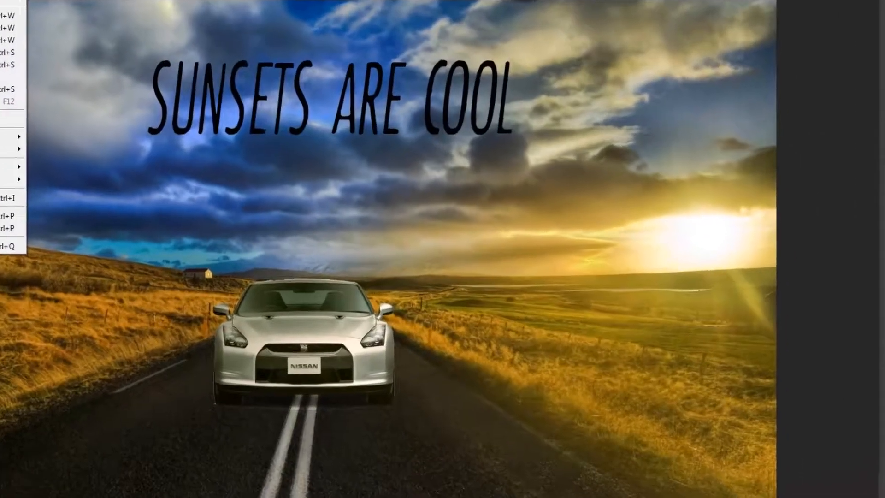
{"action": "left_click", "coordinate": [0, 0]}
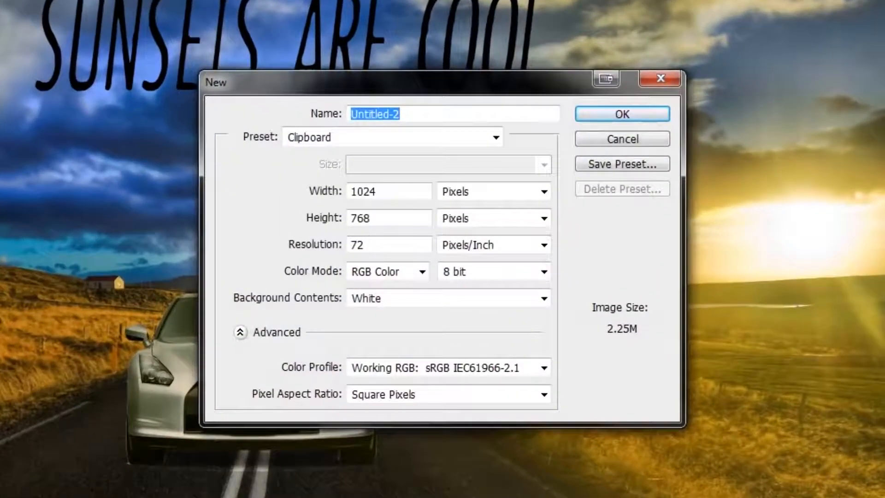
{"action": "double_click", "coordinate": [387, 192]}
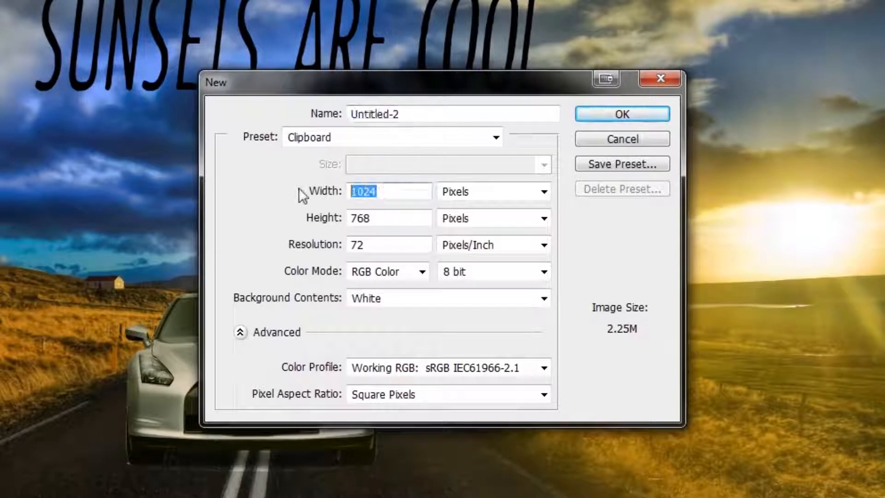
{"action": "type", "text": "1920"}
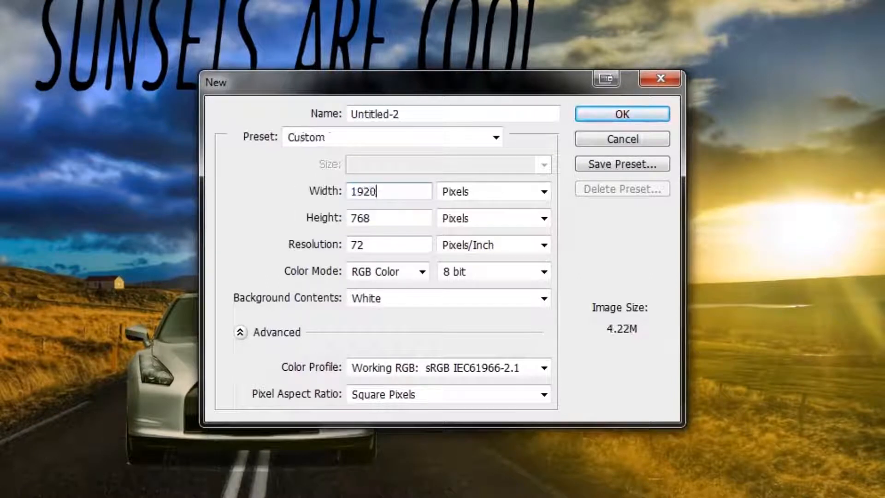
{"action": "key", "text": "Tab"}
{"action": "key", "text": "Tab"}
{"action": "type", "text": "1200"}
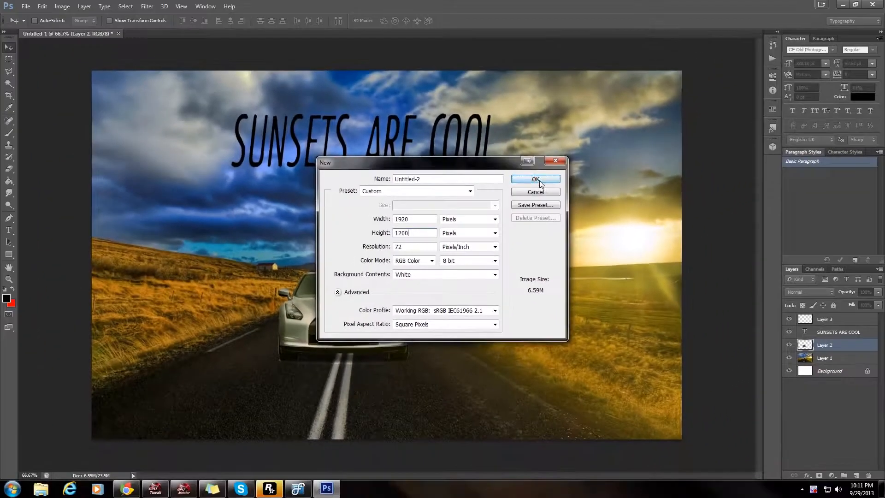
{"action": "left_click", "coordinate": [588, 139]}
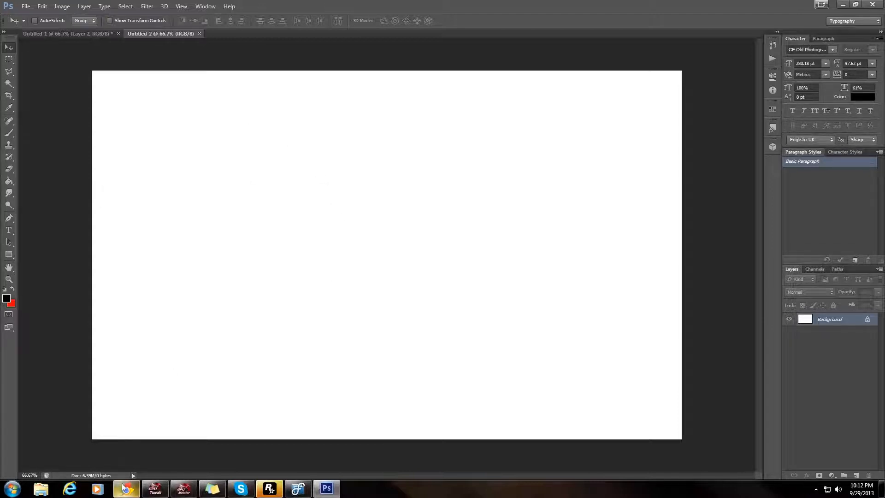
- Copy the landscape_7.jpg road image from the web browser and paste it into the new Photoshop document
{"action": "mouse_move", "coordinate": [125, 487]}
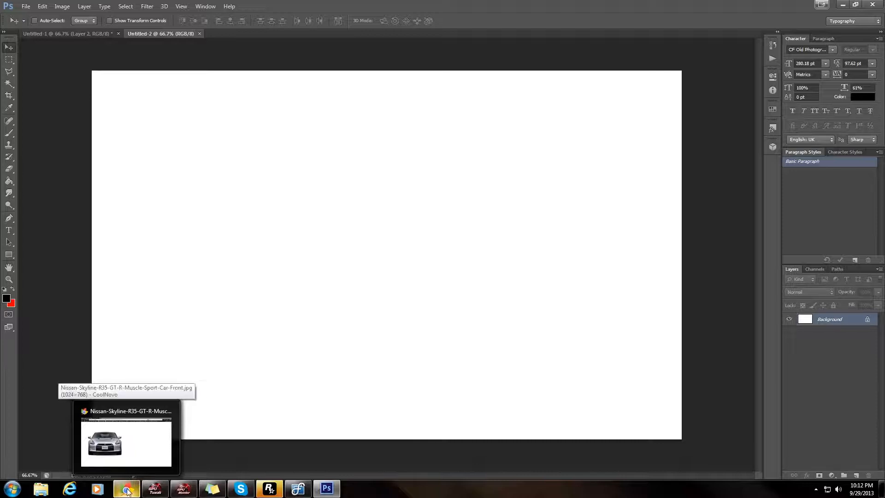
{"action": "left_click", "coordinate": [128, 491]}
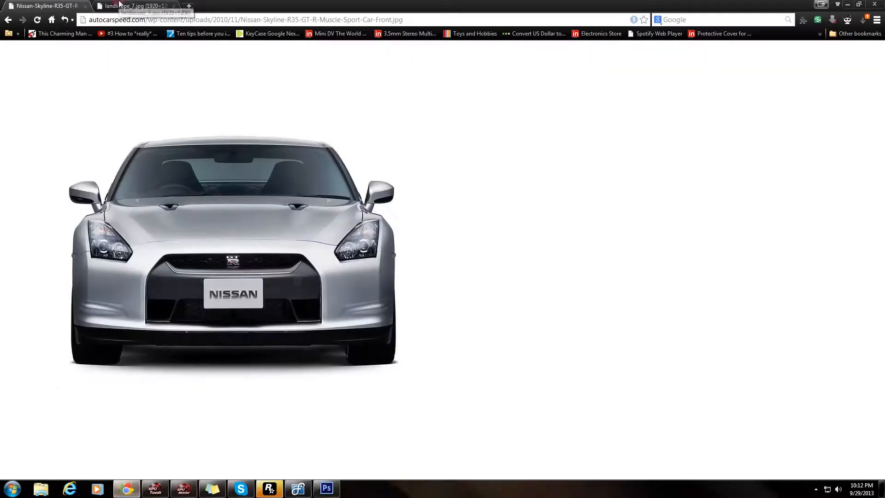
{"action": "key", "text": "ctrl+Tab"}
{"action": "left_click", "coordinate": [369, 279]}
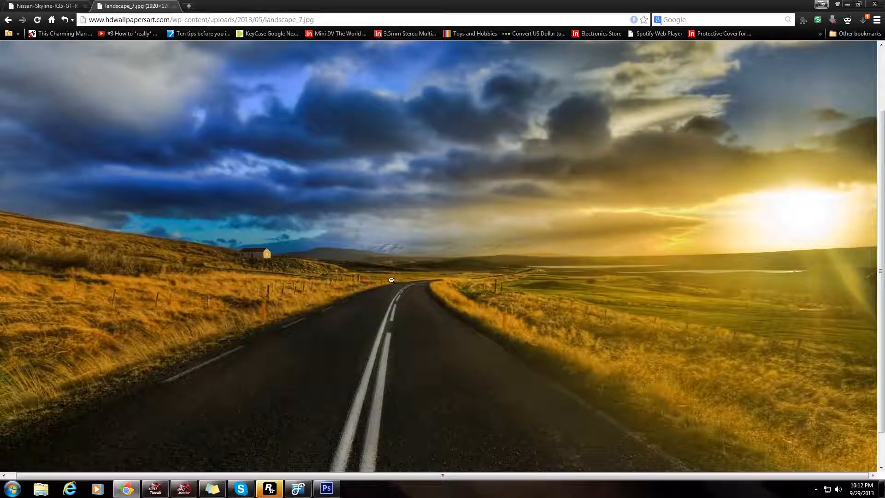
{"action": "right_click", "coordinate": [457, 274]}
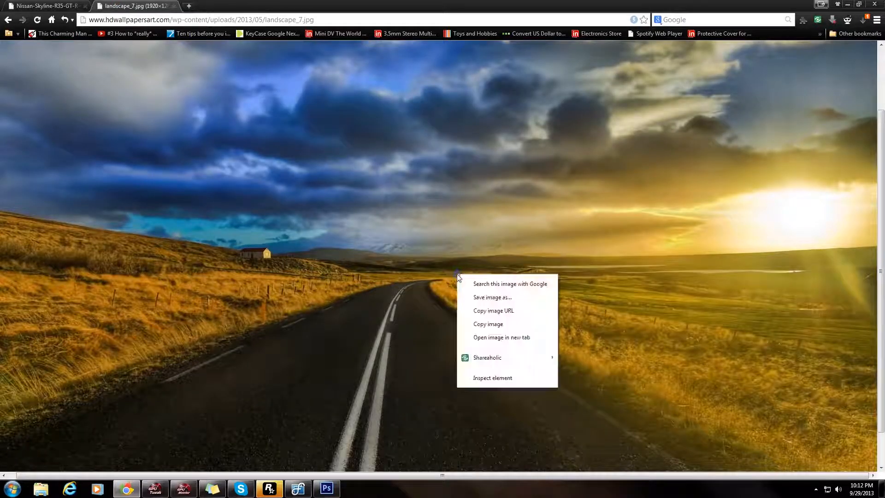
{"action": "left_click", "coordinate": [493, 324]}
{"action": "left_click", "coordinate": [327, 489]}
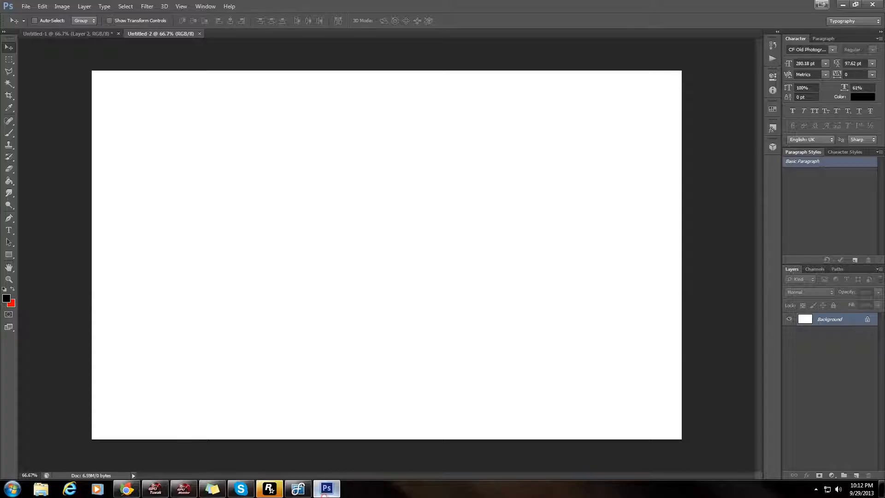
{"action": "key", "text": "ctrl+v"}
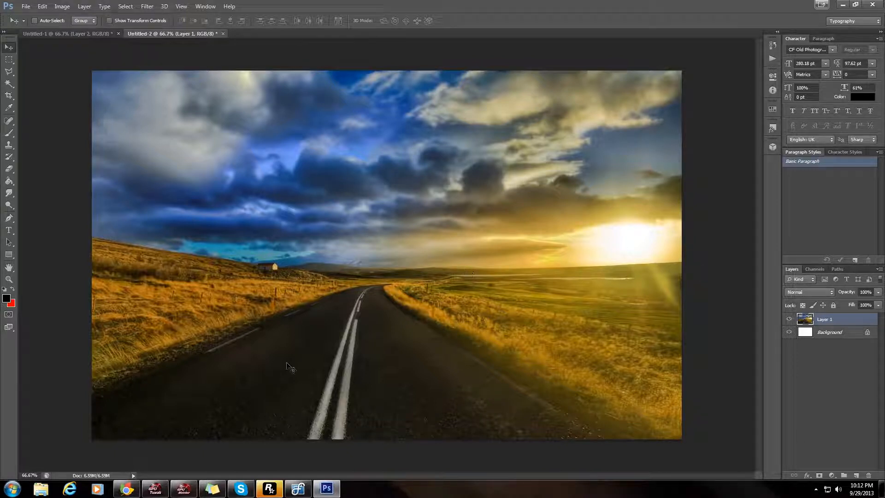
- Copy the front-view Nissan Skyline picture from the browser and paste it over the road landscape in Photoshop
{"action": "left_click", "coordinate": [126, 489]}
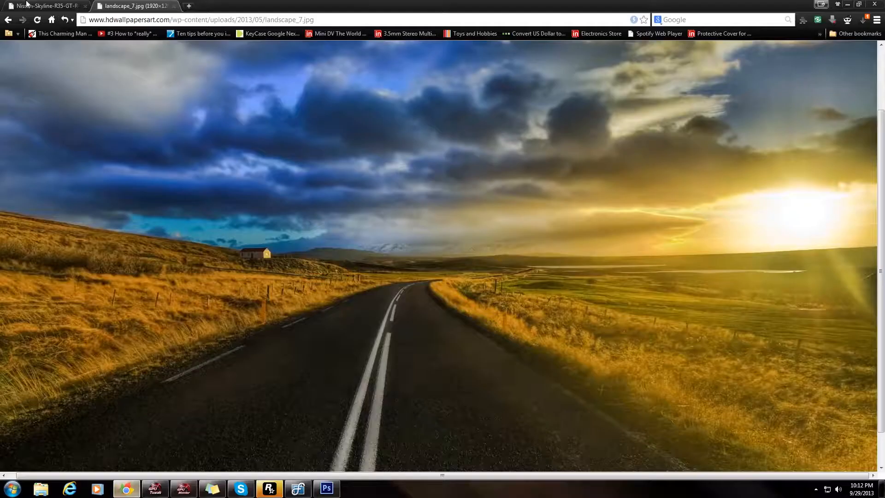
{"action": "left_click", "coordinate": [27, 5]}
{"action": "right_click", "coordinate": [241, 258]}
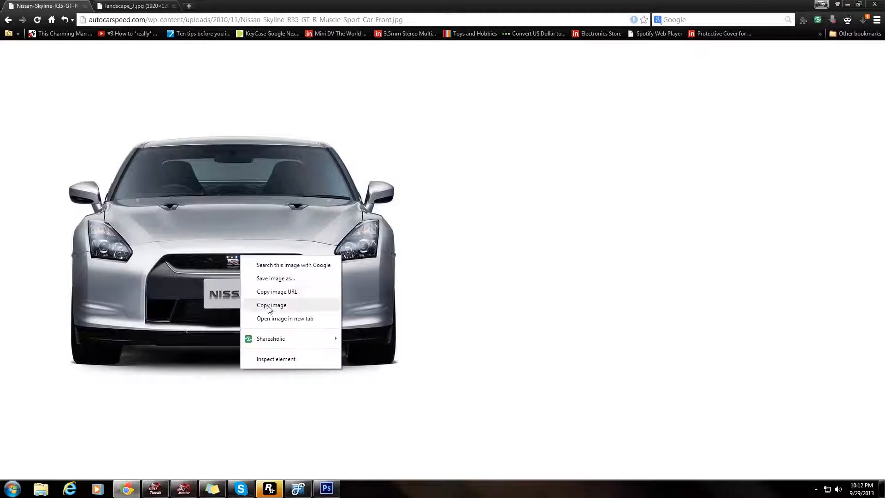
{"action": "left_click", "coordinate": [277, 306]}
{"action": "left_click", "coordinate": [327, 489]}
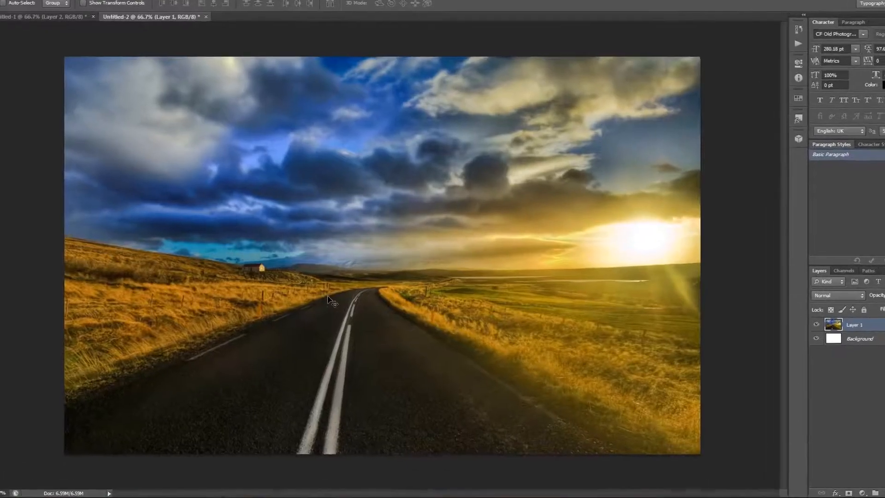
{"action": "key", "text": "ctrl+v"}
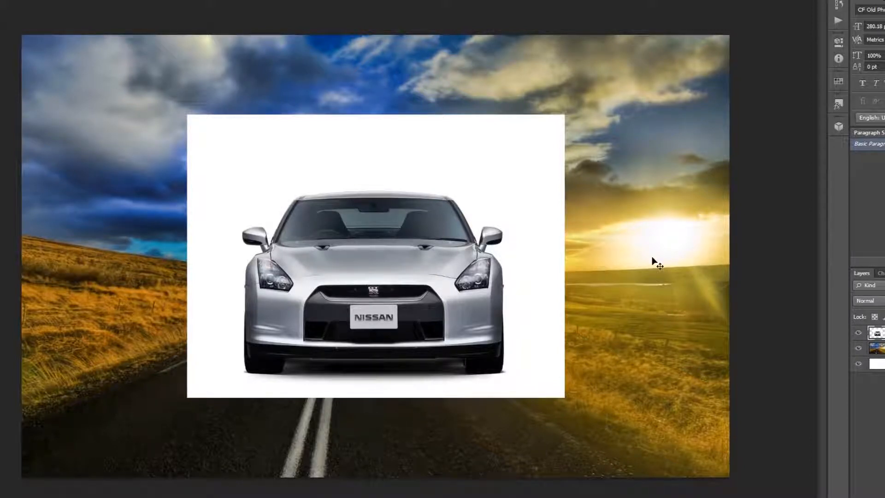
- Scale the pasted car picture down proportionally with Free Transform so the car fits the road's width
{"action": "key", "text": "ctrl+t"}
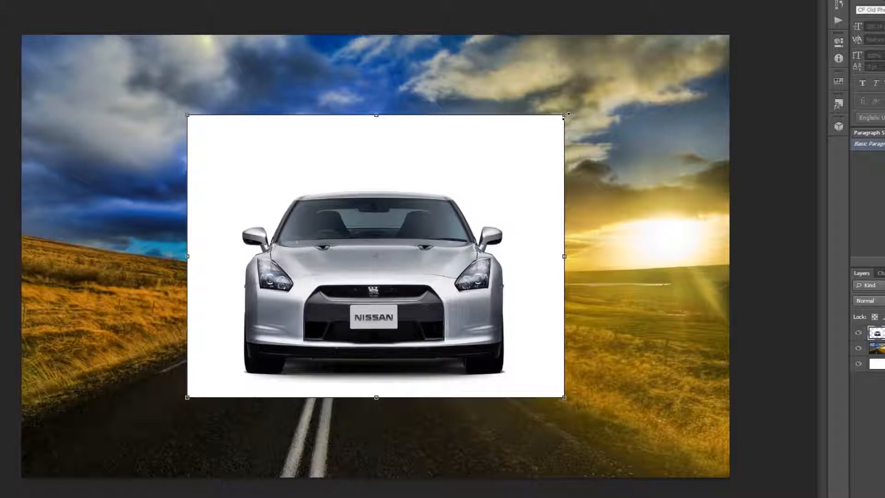
{"action": "left_click_drag", "start_coordinate": [567, 115], "coordinate": [448, 253]}
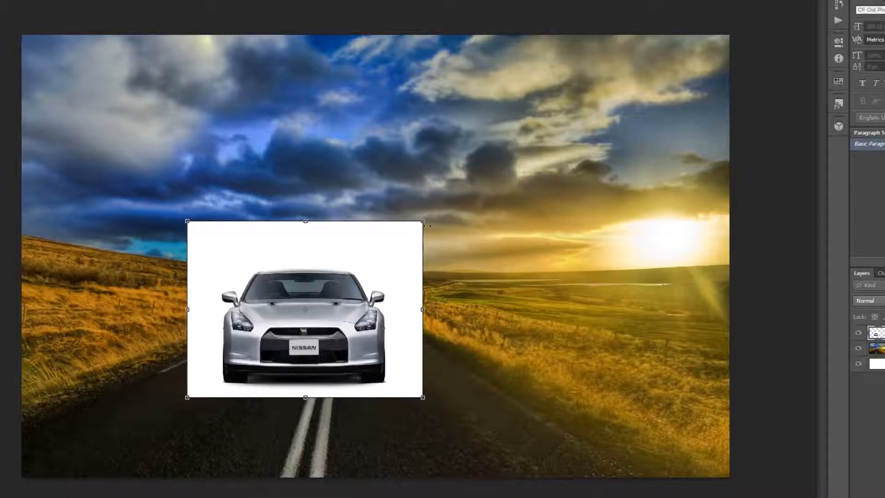
- Try reshaping the car picture by moving its upper-right and lower-right corners, undoing each change
{"action": "left_click_drag", "start_coordinate": [424, 223], "coordinate": [373, 284]}
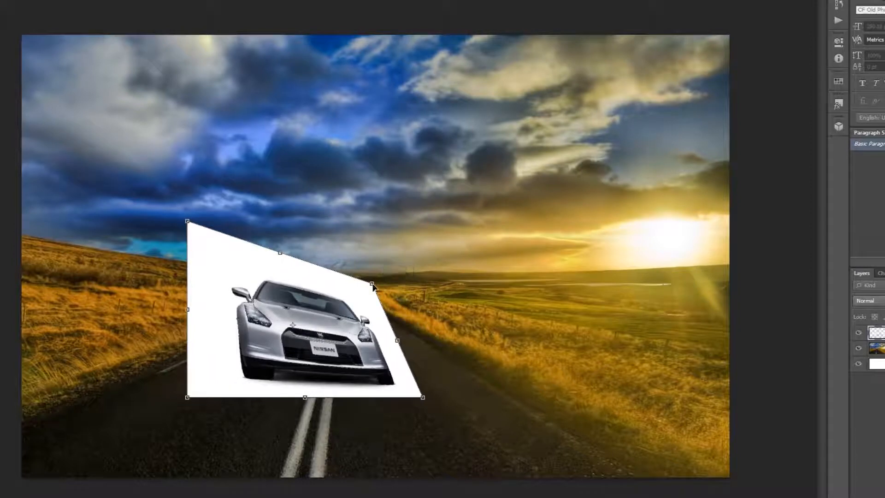
{"action": "key", "text": "ctrl+z"}
{"action": "left_click_drag", "start_coordinate": [423, 397], "coordinate": [455, 417]}
{"action": "key", "text": "ctrl+z"}
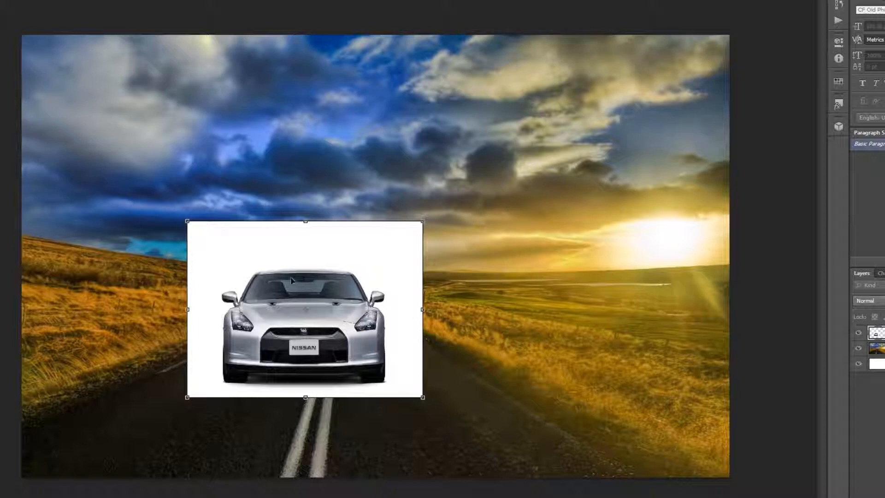
- Apply the car's scaling, delete the white background around it using a Magic Wand selection, and clear the selection
{"action": "key", "text": "Return"}
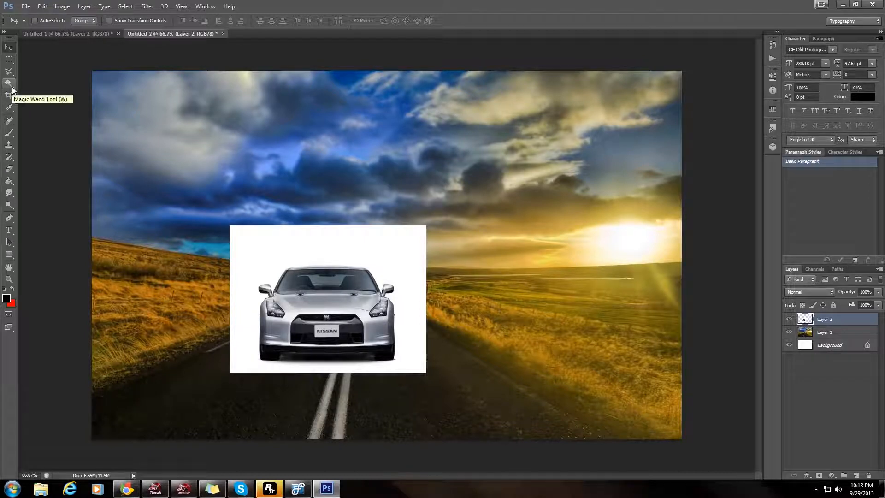
{"action": "left_click", "coordinate": [12, 89]}
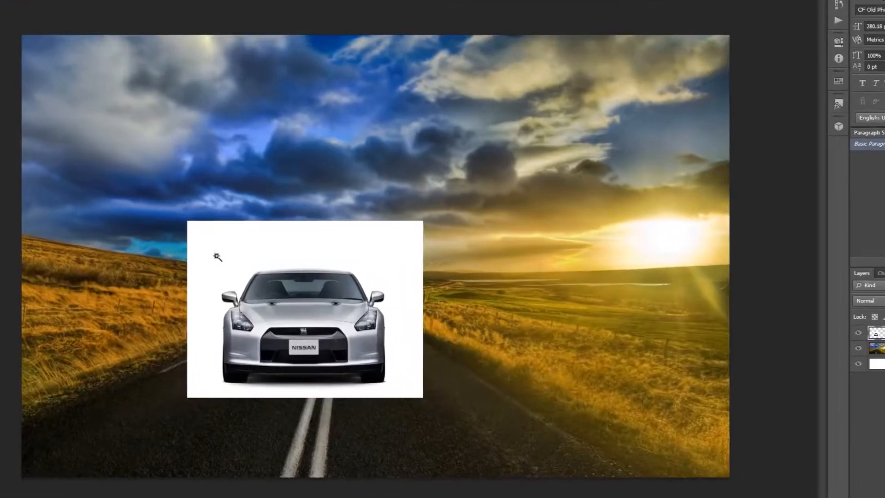
{"action": "left_click", "coordinate": [253, 242]}
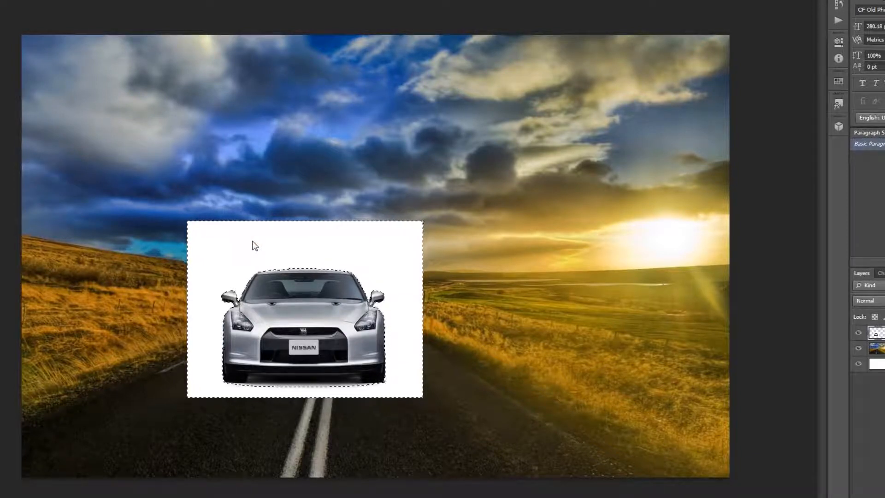
{"action": "key", "text": "Delete"}
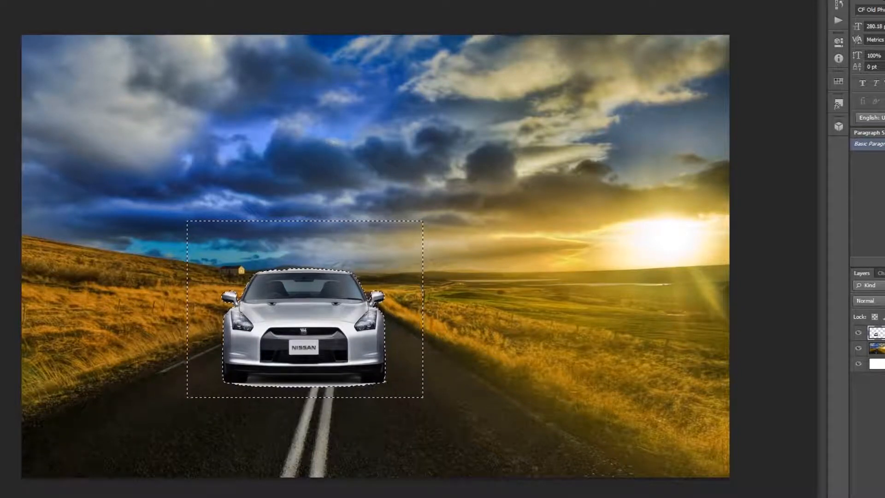
{"action": "key", "text": "ctrl+d"}
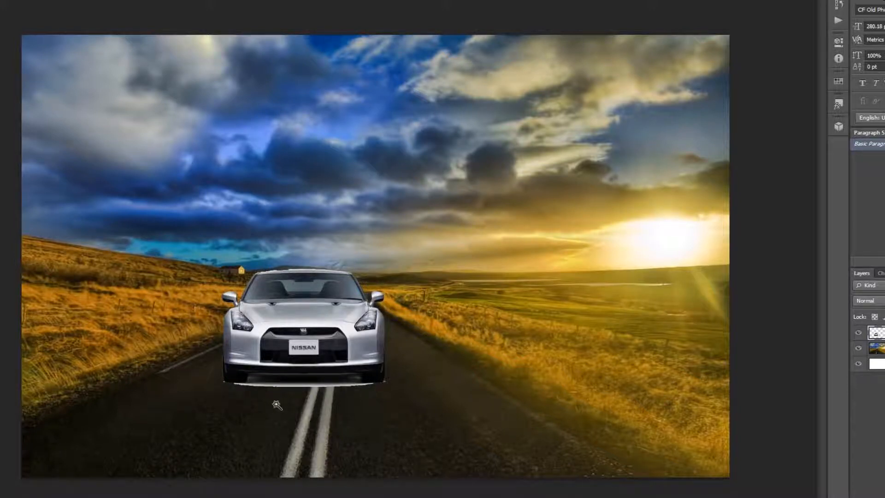
- Outline the shadow area beneath the car and around its tyres with the Polygonal Lasso and cut it to a new layer
{"action": "scroll", "coordinate": [277, 405], "scroll_direction": "up", "scroll_amount": 5}
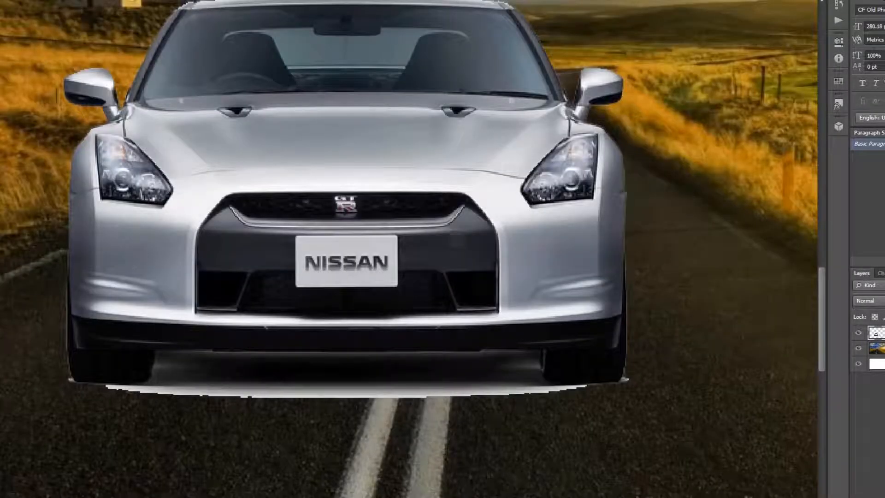
{"action": "left_click", "coordinate": [76, 379]}
{"action": "left_click", "coordinate": [148, 383]}
{"action": "left_click", "coordinate": [156, 351]}
{"action": "left_click", "coordinate": [540, 349]}
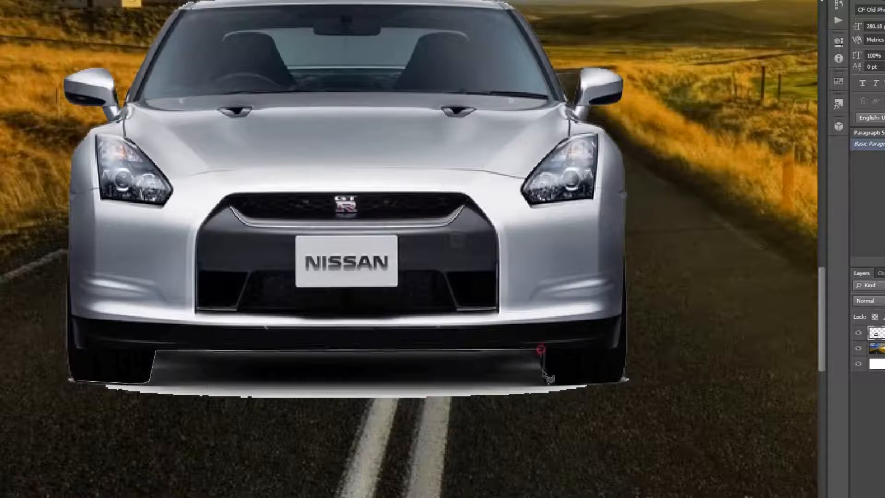
{"action": "left_click", "coordinate": [542, 369]}
{"action": "left_click", "coordinate": [549, 385]}
{"action": "left_click", "coordinate": [617, 383]}
{"action": "left_click", "coordinate": [626, 368]}
{"action": "left_click", "coordinate": [695, 398]}
{"action": "left_click", "coordinate": [513, 483]}
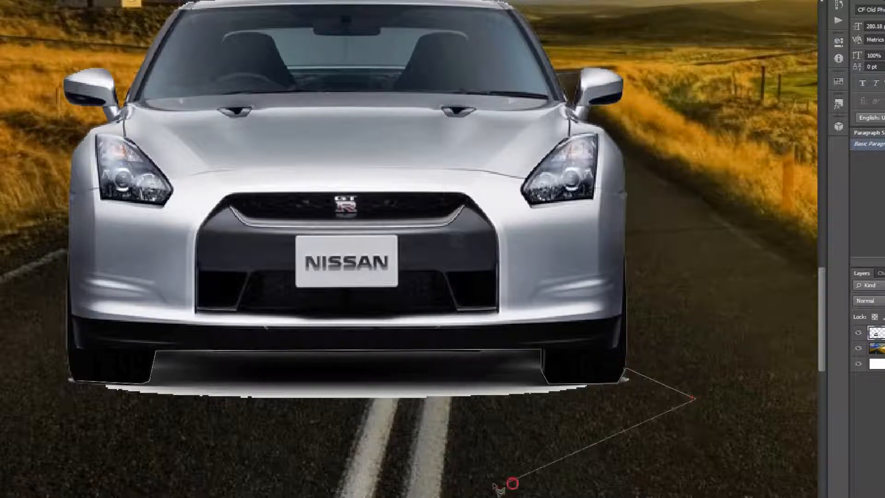
{"action": "left_click", "coordinate": [29, 422]}
{"action": "left_click", "coordinate": [76, 384]}
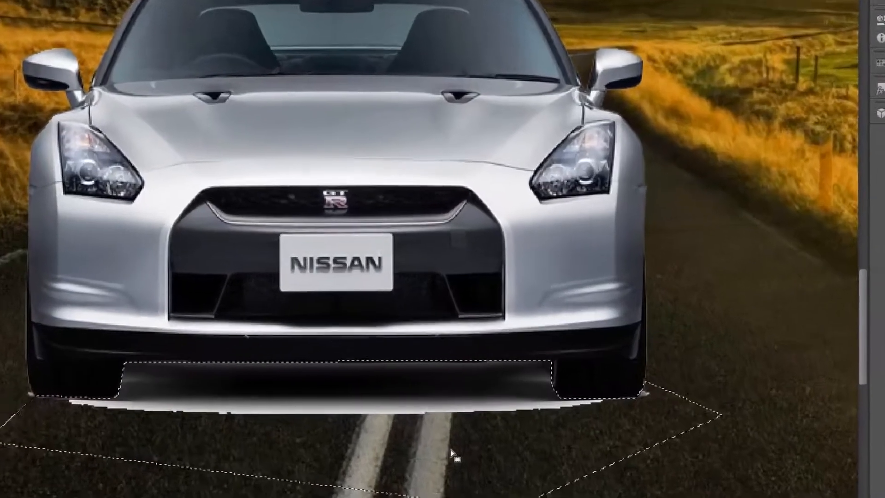
{"action": "right_click", "coordinate": [451, 399]}
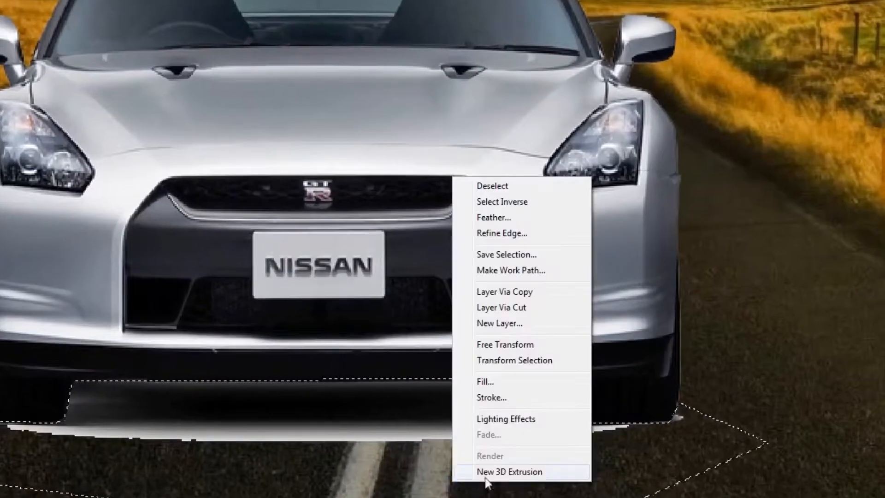
{"action": "left_click", "coordinate": [541, 306]}
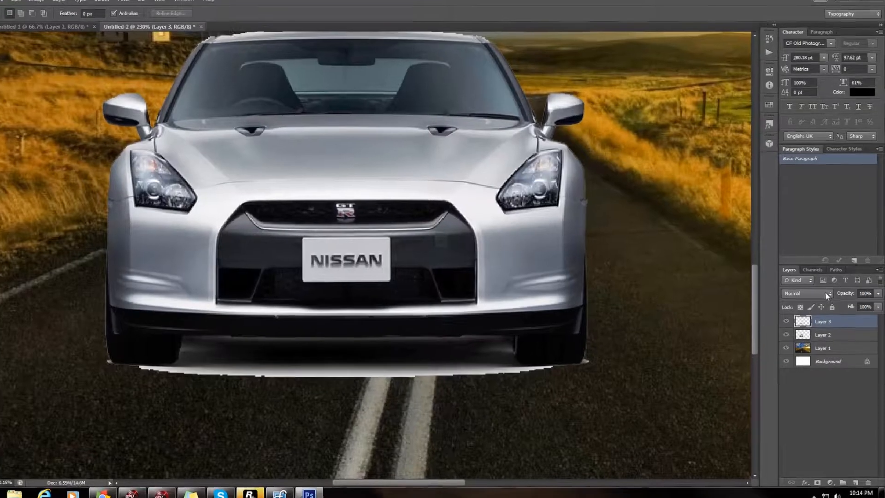
- Try the Multiply blend mode on the shadow layer, and settle on Darken
{"action": "left_click", "coordinate": [825, 292]}
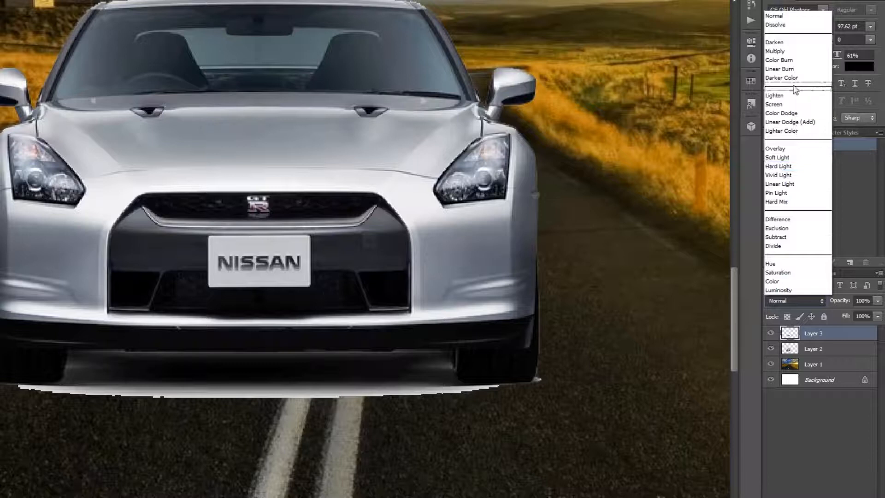
{"action": "left_click", "coordinate": [792, 51]}
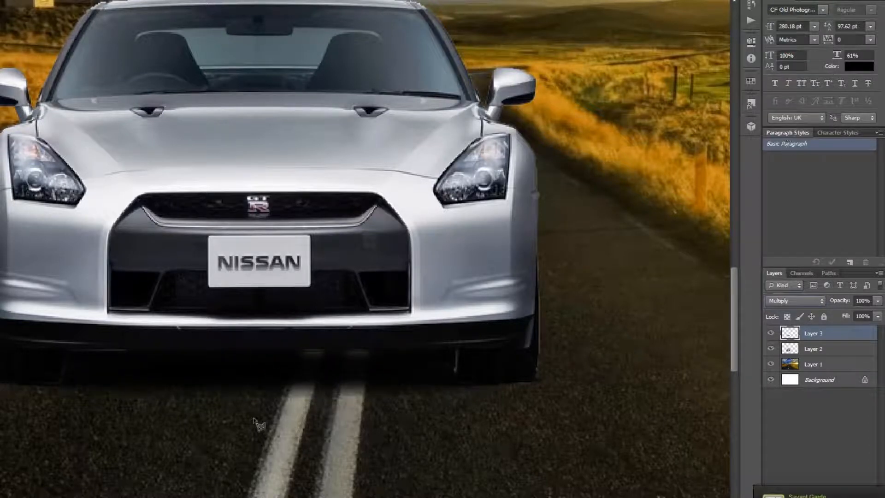
{"action": "left_click", "coordinate": [792, 301]}
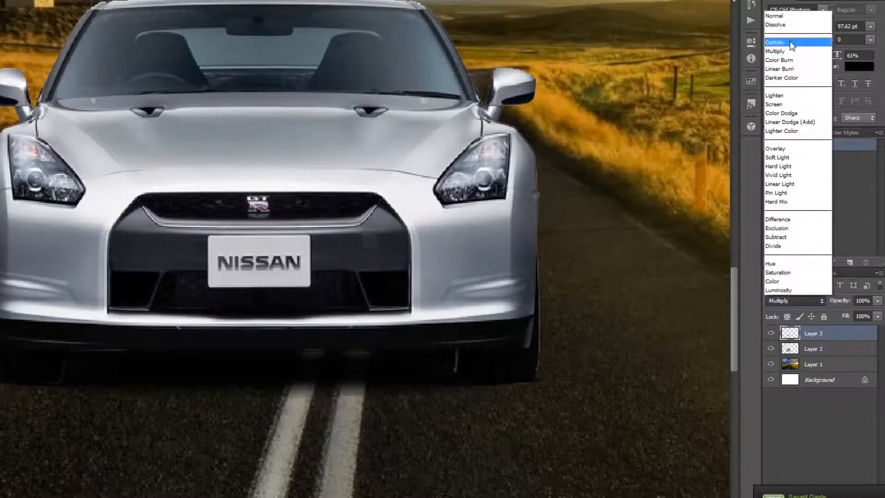
{"action": "left_click", "coordinate": [791, 43]}
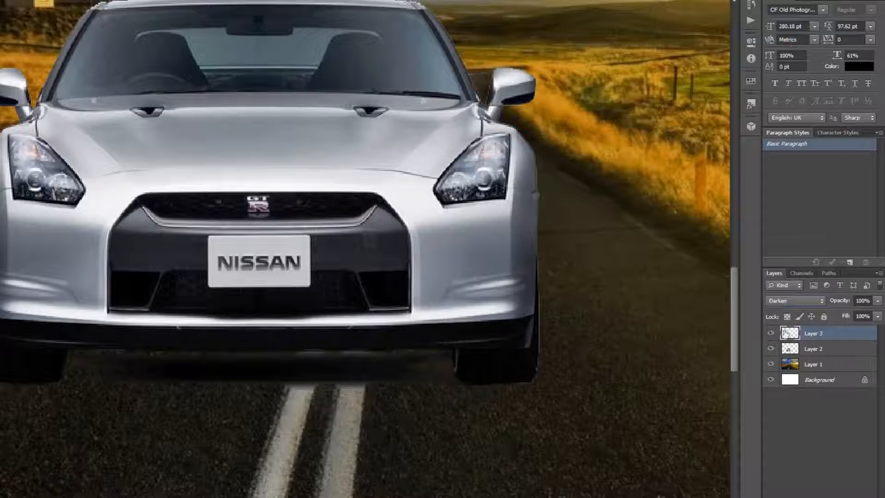
- Try the Screen, Overlay and Color Dodge blend modes on the shadow layer
{"action": "left_click", "coordinate": [795, 301]}
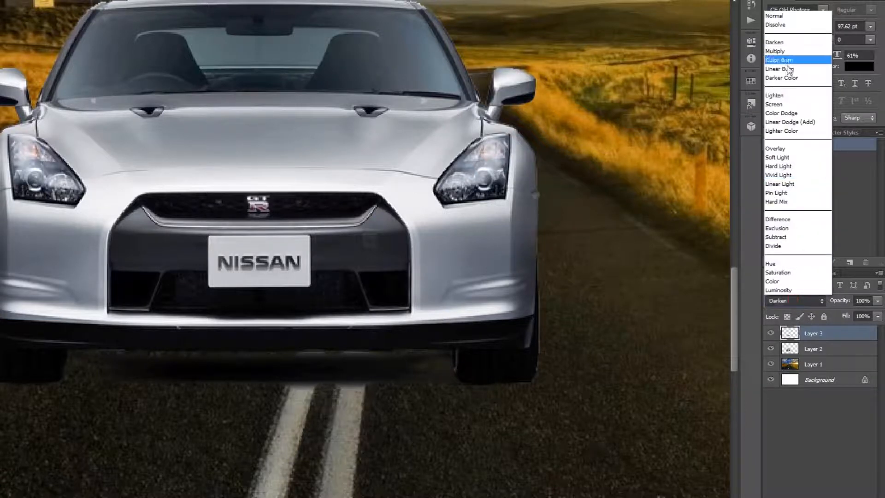
{"action": "left_click", "coordinate": [800, 105]}
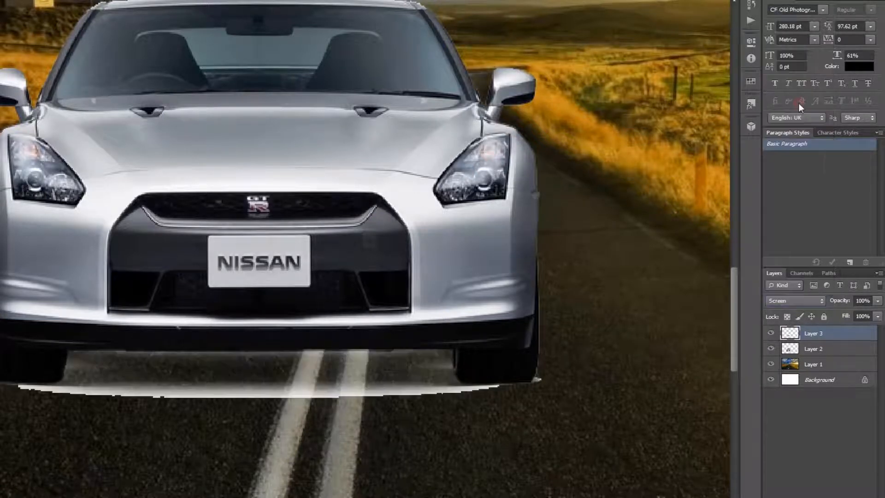
{"action": "left_click", "coordinate": [778, 304]}
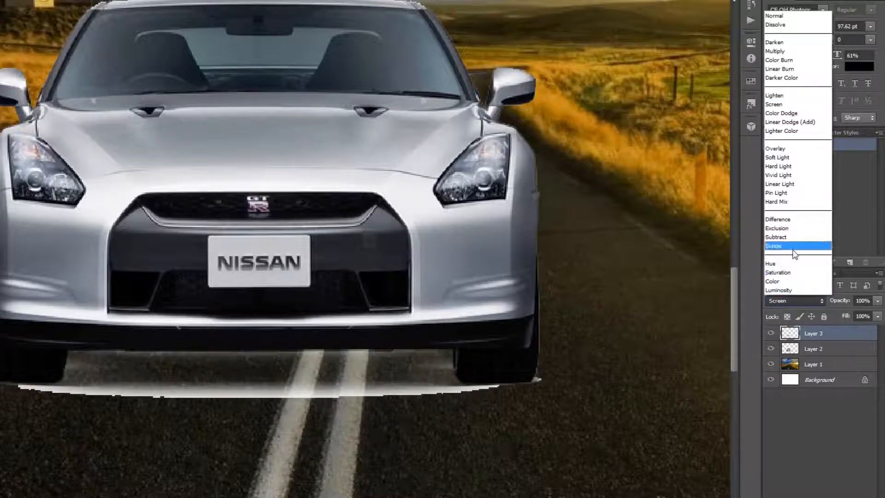
{"action": "left_click", "coordinate": [779, 149]}
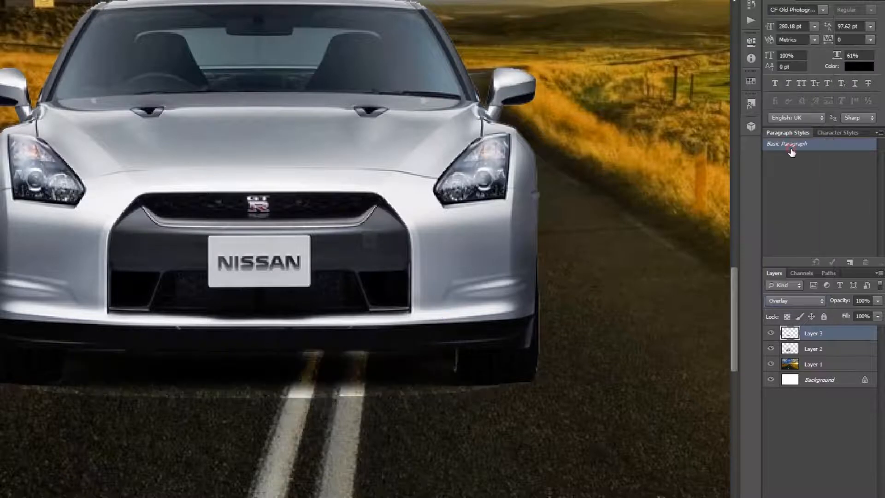
{"action": "left_click", "coordinate": [786, 304]}
{"action": "left_click", "coordinate": [785, 48]}
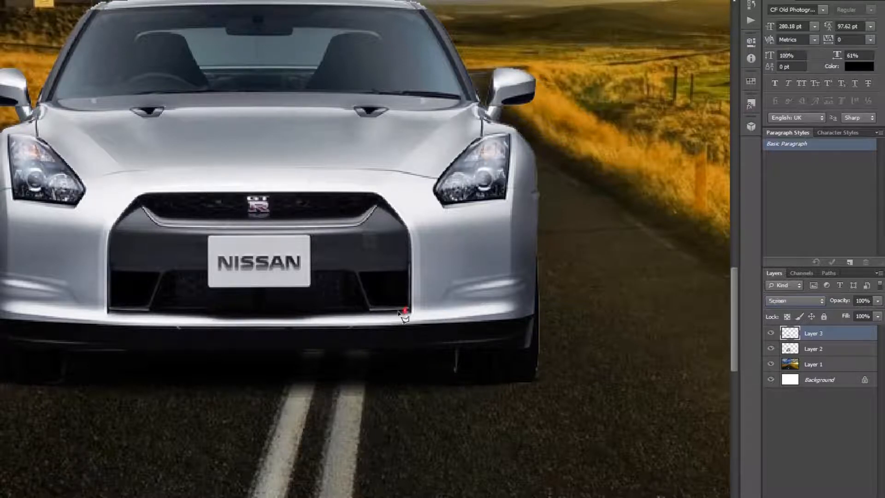
{"action": "key", "text": "shift+plus"}
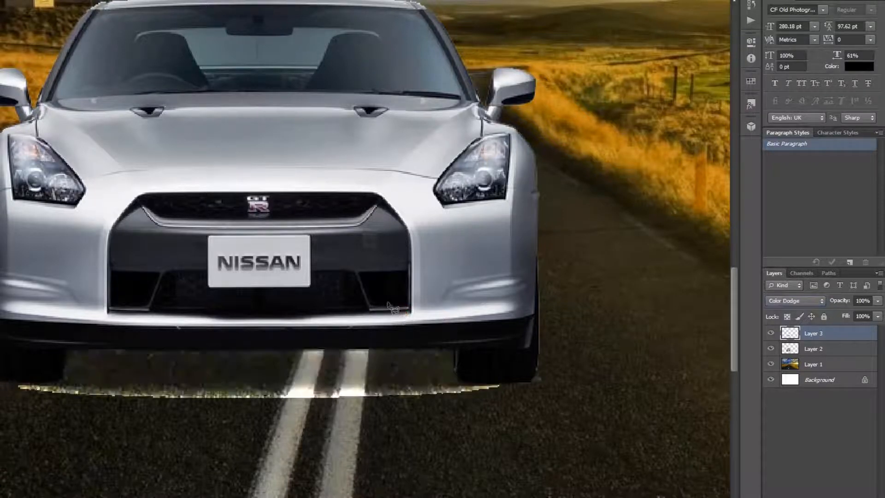
- Set the shadow layer's blend mode to Multiply and compare the whole composite with the Untitled-1 document
{"action": "left_click", "coordinate": [795, 301]}
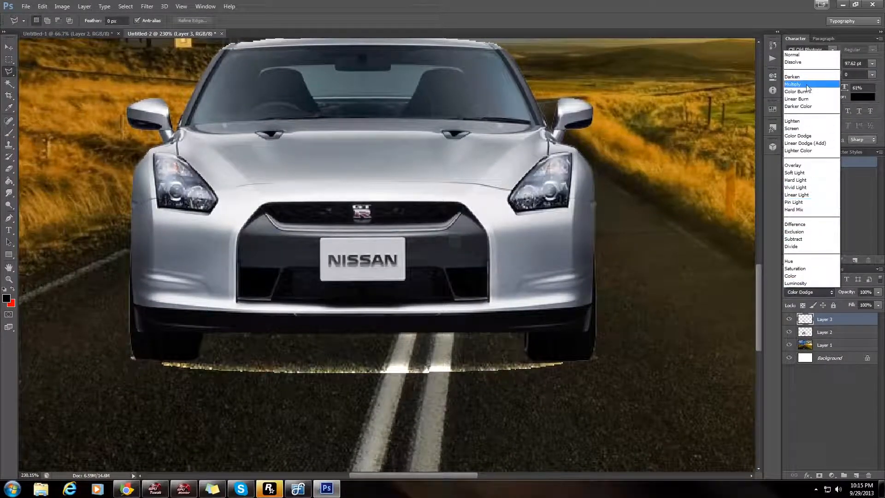
{"action": "left_click", "coordinate": [808, 86]}
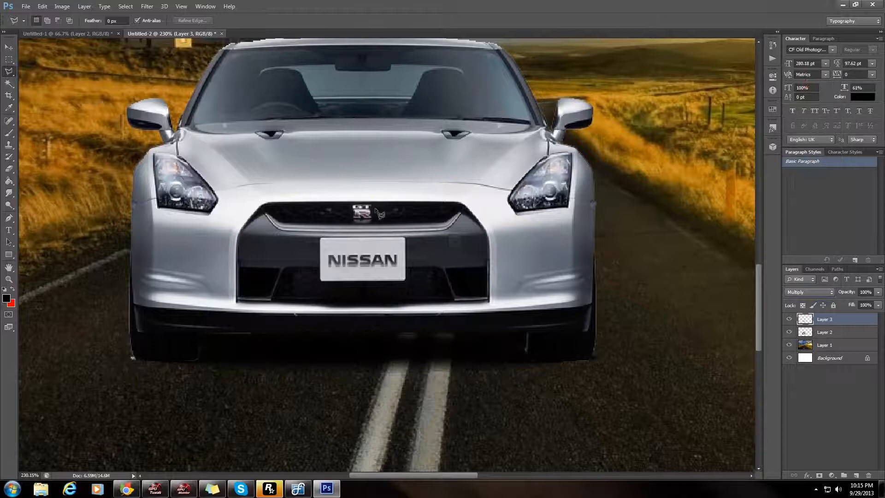
{"action": "left_click", "coordinate": [7, 47]}
{"action": "scroll", "coordinate": [319, 232], "scroll_direction": "down", "scroll_amount": 5}
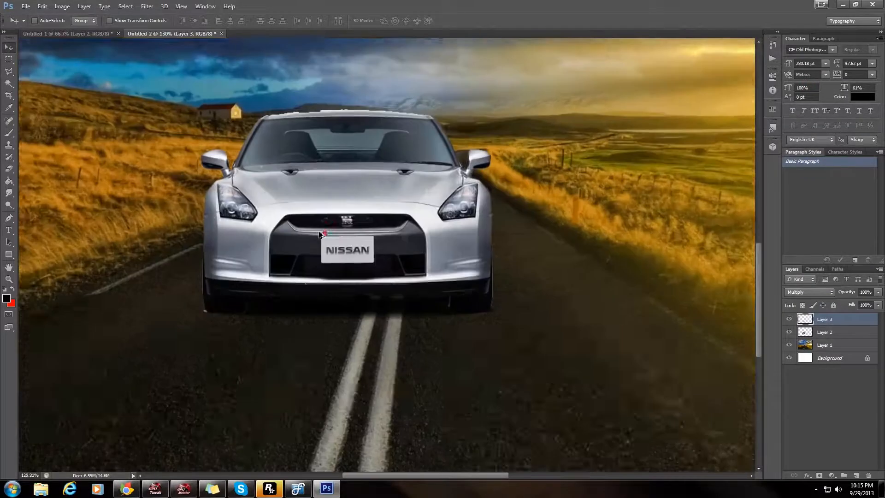
{"action": "scroll", "coordinate": [319, 231], "scroll_direction": "down", "scroll_amount": 2}
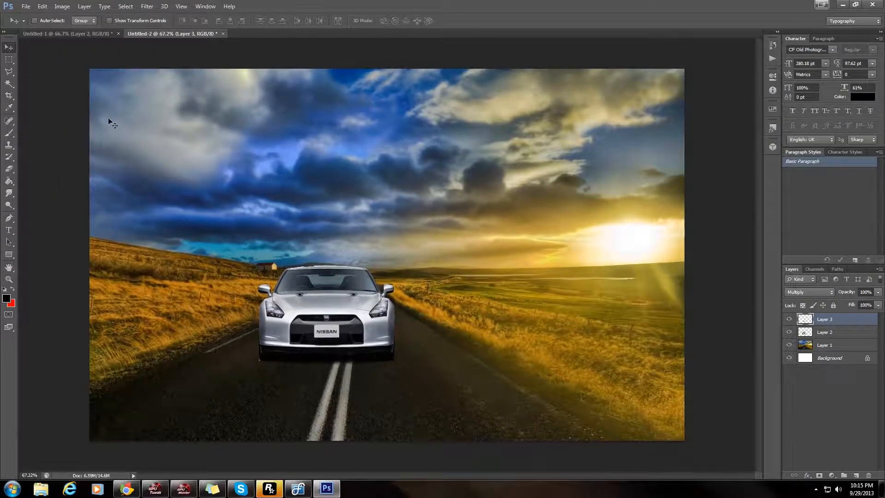
{"action": "left_click", "coordinate": [86, 32]}
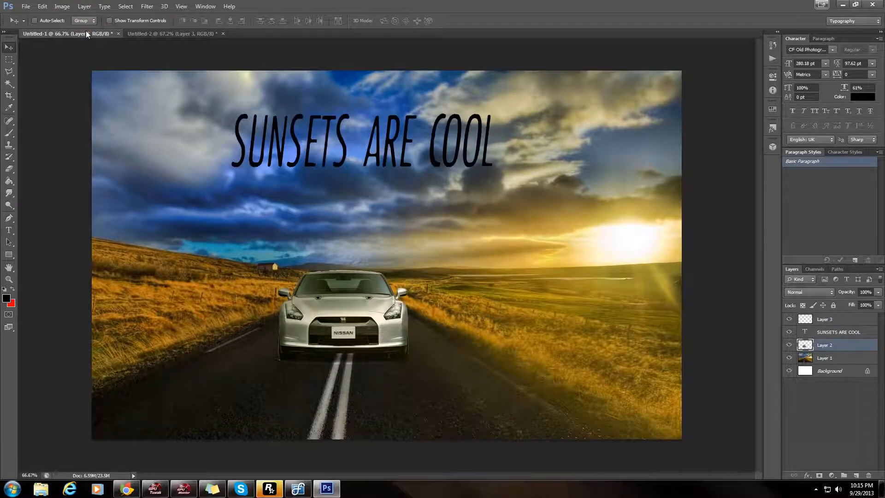
{"action": "left_click", "coordinate": [193, 34]}
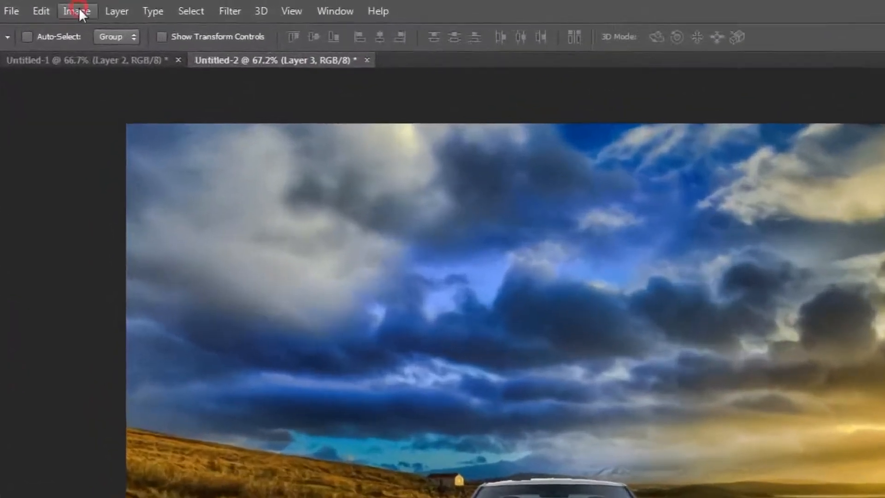
{"action": "left_click", "coordinate": [61, 7]}
{"action": "mouse_move", "coordinate": [94, 32]}
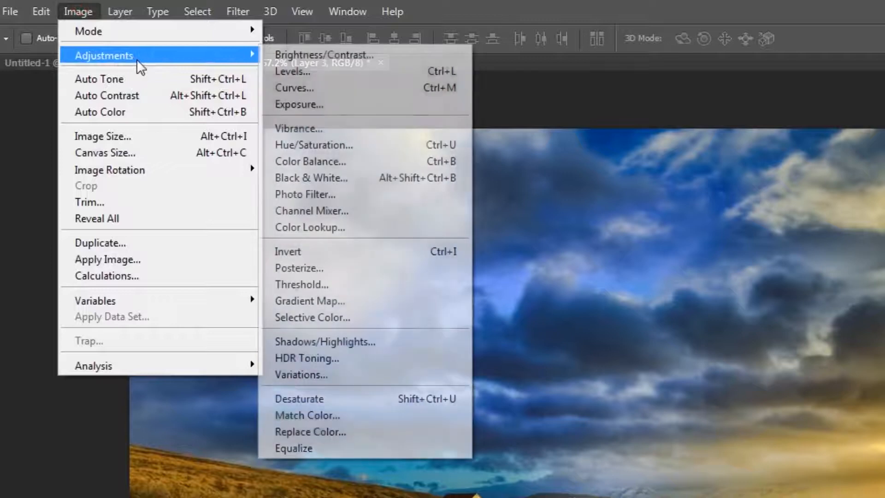
{"action": "left_click", "coordinate": [322, 73]}
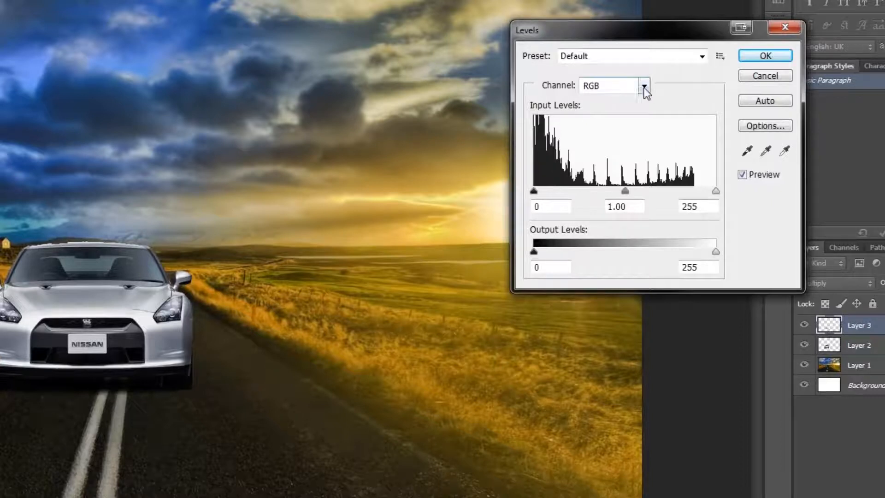
{"action": "mouse_move", "coordinate": [717, 190]}
{"action": "left_mouse_down"}
{"action": "mouse_move", "coordinate": [656, 190]}
{"action": "mouse_move", "coordinate": [718, 196]}
{"action": "left_mouse_up"}
{"action": "left_click", "coordinate": [745, 76]}
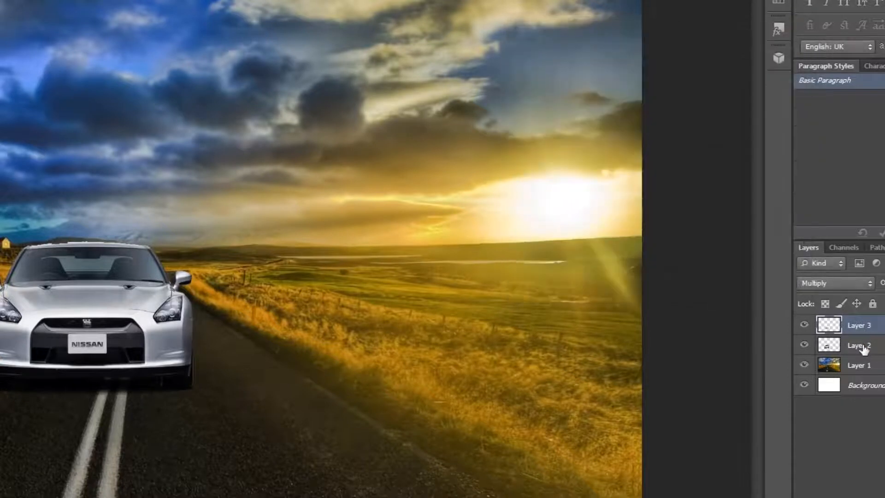
- Start a Levels adjustment on the car layer, Layer 2, and set the RGB midtone input to 0.59
{"action": "left_click", "coordinate": [861, 347]}
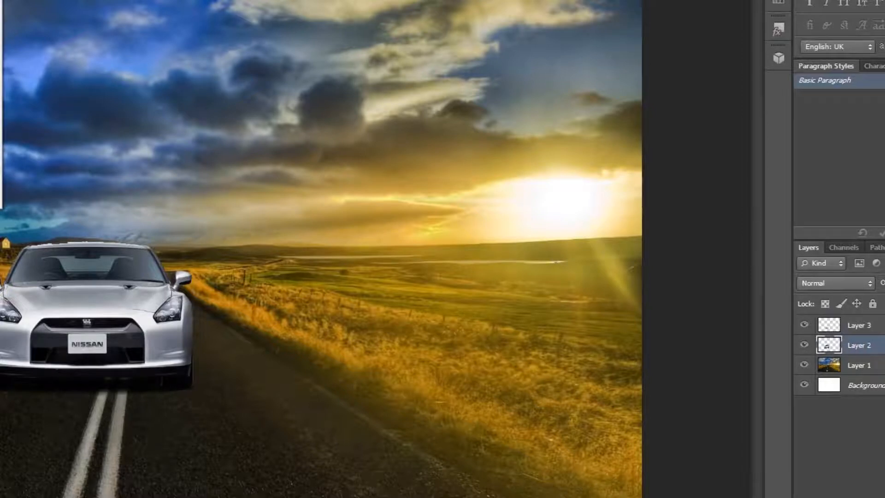
{"action": "left_click", "coordinate": [0, 0]}
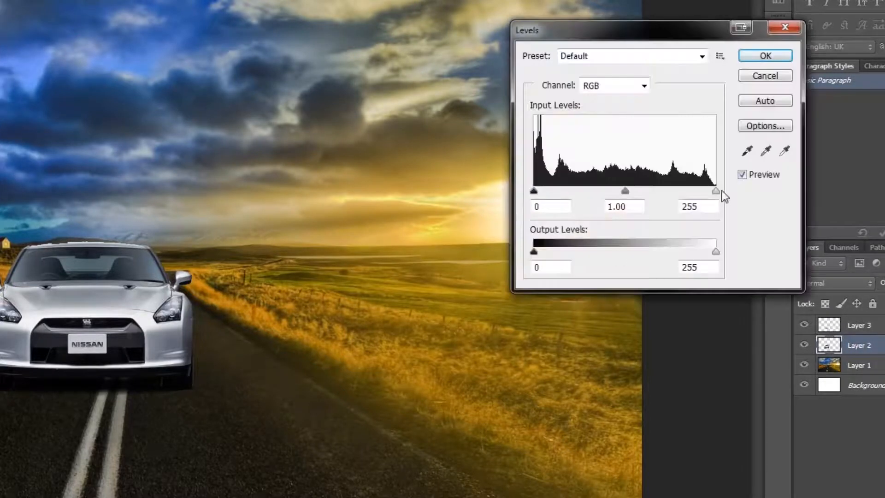
{"action": "mouse_move", "coordinate": [717, 192]}
{"action": "left_mouse_down"}
{"action": "mouse_move", "coordinate": [543, 191]}
{"action": "mouse_move", "coordinate": [735, 192]}
{"action": "left_mouse_up"}
{"action": "left_click_drag", "start_coordinate": [534, 190], "coordinate": [492, 193]}
{"action": "left_click_drag", "start_coordinate": [625, 191], "coordinate": [654, 194]}
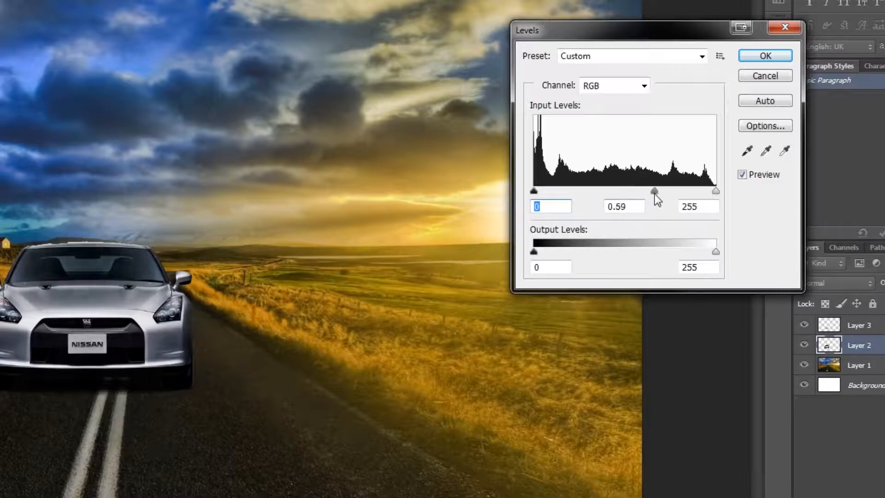
- In the car's Levels adjustment, set the Red channel's midtone to 1.17 and its white input to 245
{"action": "left_click", "coordinate": [643, 86]}
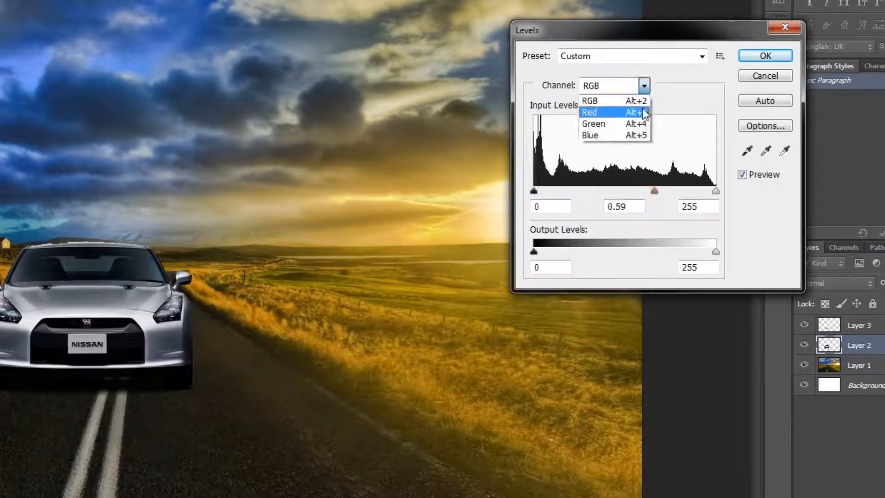
{"action": "left_click", "coordinate": [637, 113]}
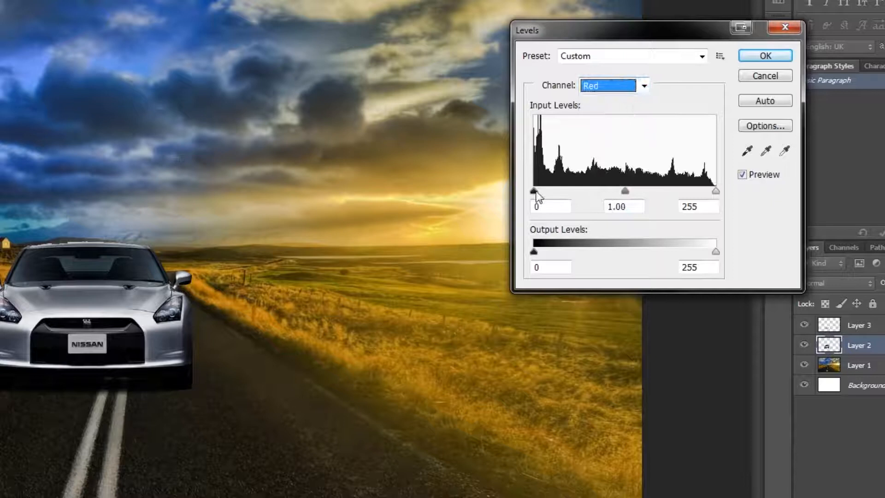
{"action": "left_click_drag", "start_coordinate": [536, 193], "coordinate": [507, 196]}
{"action": "left_click_drag", "start_coordinate": [718, 193], "coordinate": [692, 199]}
{"action": "left_click", "coordinate": [709, 191]}
{"action": "left_click_drag", "start_coordinate": [622, 191], "coordinate": [612, 189]}
- Set the Green channel's midtone input to 1.11 in the car's Levels adjustment
{"action": "left_click", "coordinate": [644, 85]}
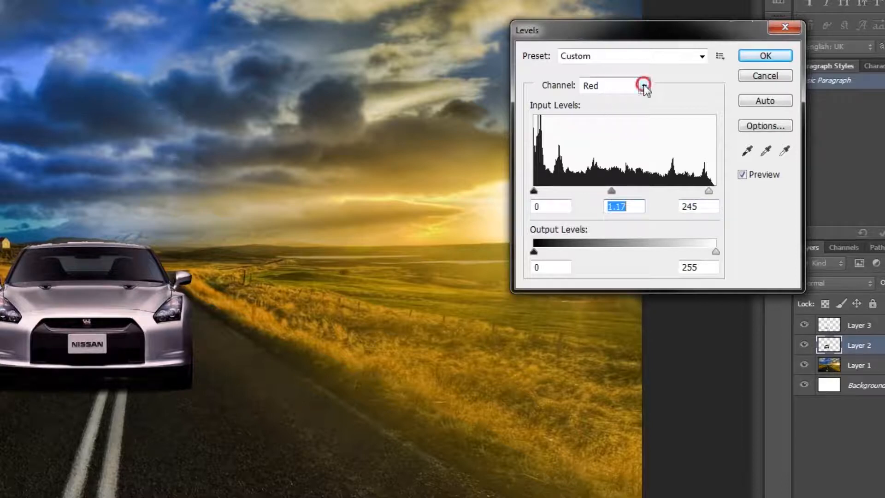
{"action": "left_click", "coordinate": [624, 127]}
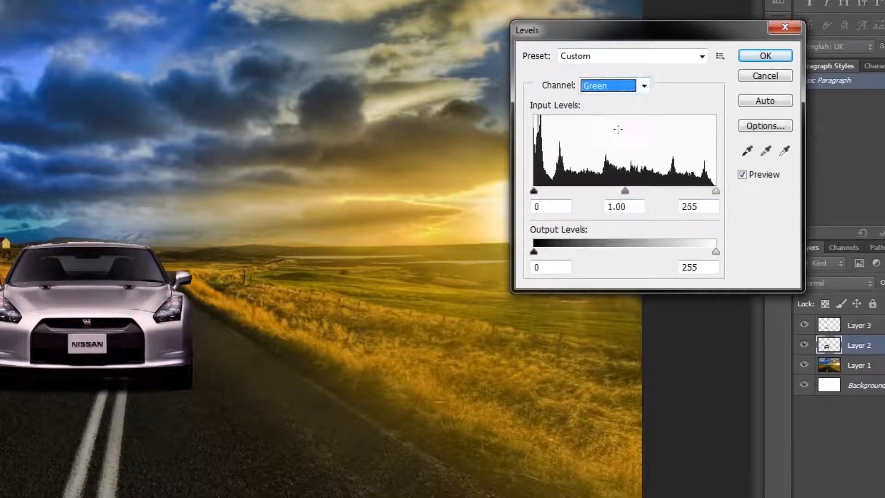
{"action": "mouse_move", "coordinate": [534, 190]}
{"action": "left_mouse_down"}
{"action": "mouse_move", "coordinate": [632, 205]}
{"action": "mouse_move", "coordinate": [535, 197]}
{"action": "left_mouse_up"}
{"action": "left_click_drag", "start_coordinate": [716, 191], "coordinate": [732, 201]}
{"action": "mouse_move", "coordinate": [625, 191]}
{"action": "left_mouse_down"}
{"action": "mouse_move", "coordinate": [646, 193]}
{"action": "mouse_move", "coordinate": [618, 193]}
{"action": "left_mouse_up"}
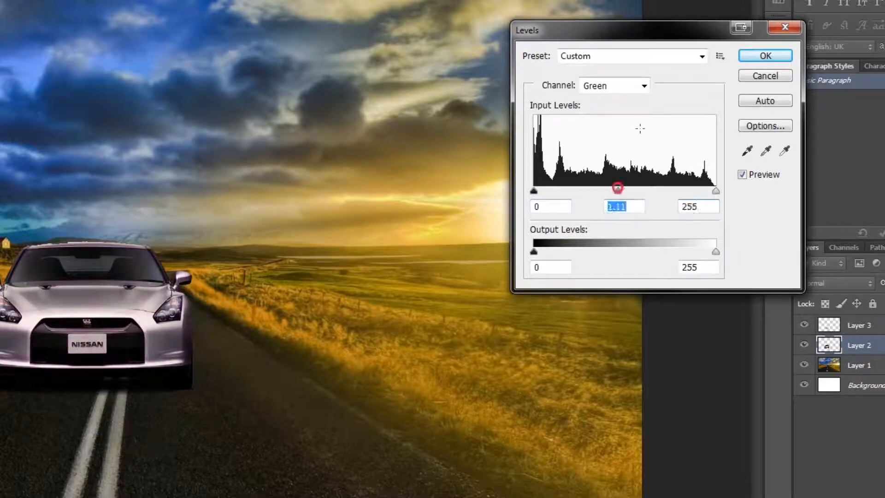
- Set the Blue channel's black input to 58 and apply the Levels adjustment to the car
{"action": "left_click", "coordinate": [645, 86]}
{"action": "left_click", "coordinate": [625, 137]}
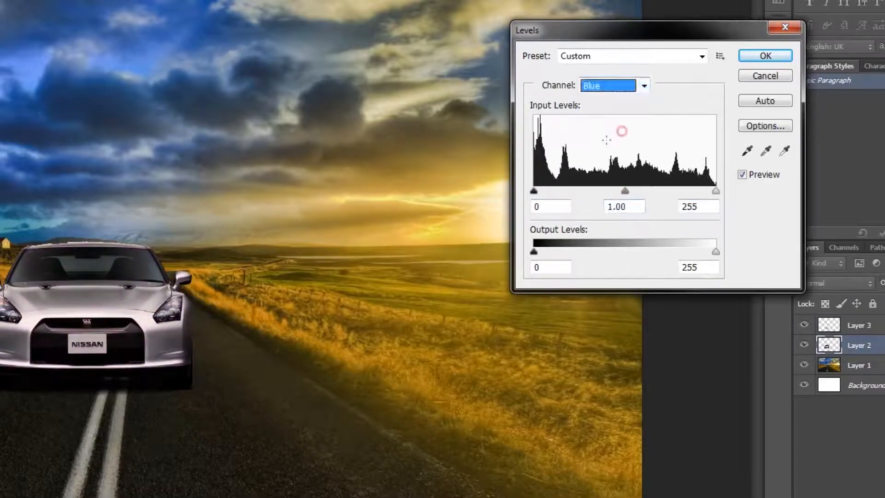
{"action": "left_click_drag", "start_coordinate": [534, 191], "coordinate": [576, 209]}
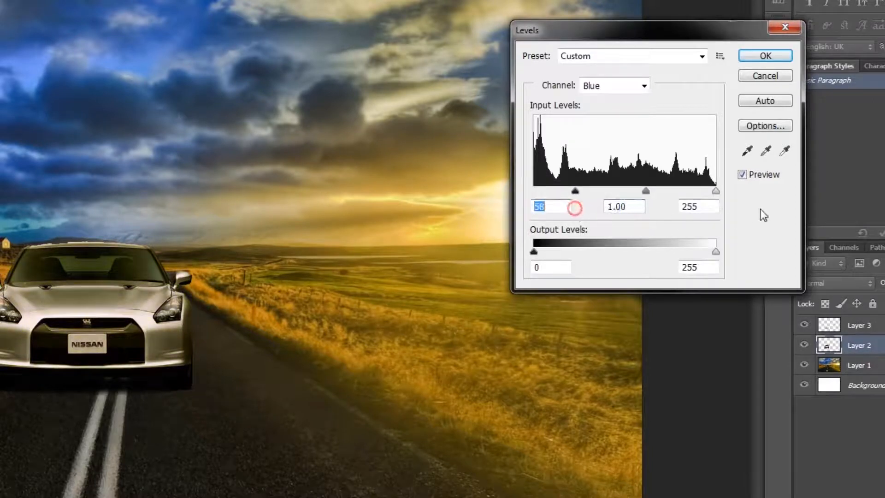
{"action": "left_click_drag", "start_coordinate": [715, 190], "coordinate": [748, 199]}
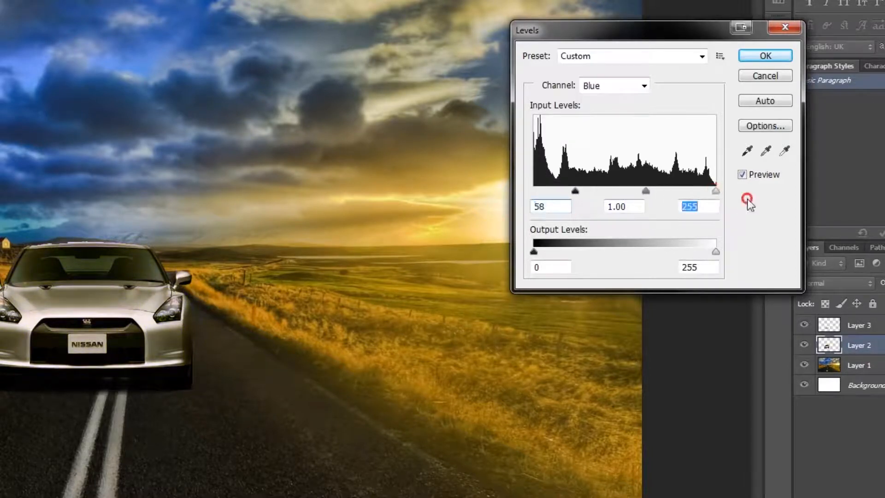
{"action": "left_click", "coordinate": [777, 57]}
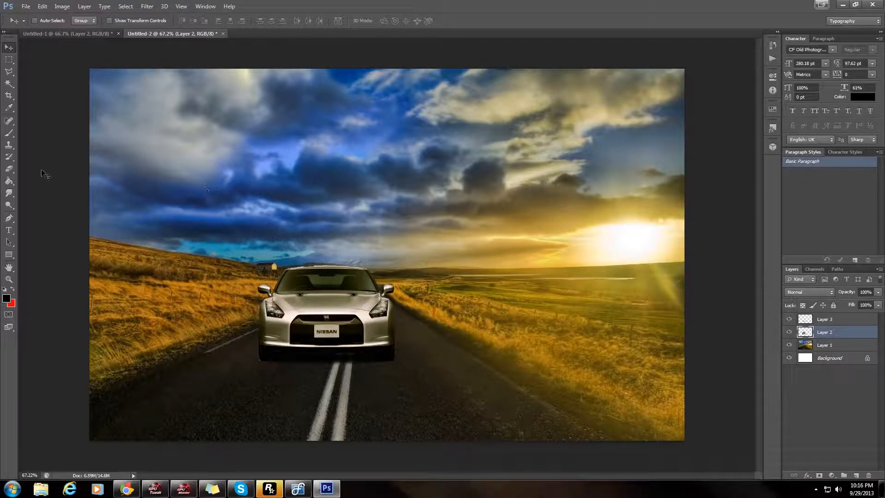
- Try erasing the jagged edge along the car's roof with an 87 px eraser at 0% hardness, and undo the stroke
{"action": "scroll", "coordinate": [335, 255], "scroll_direction": "up", "scroll_amount": 6}
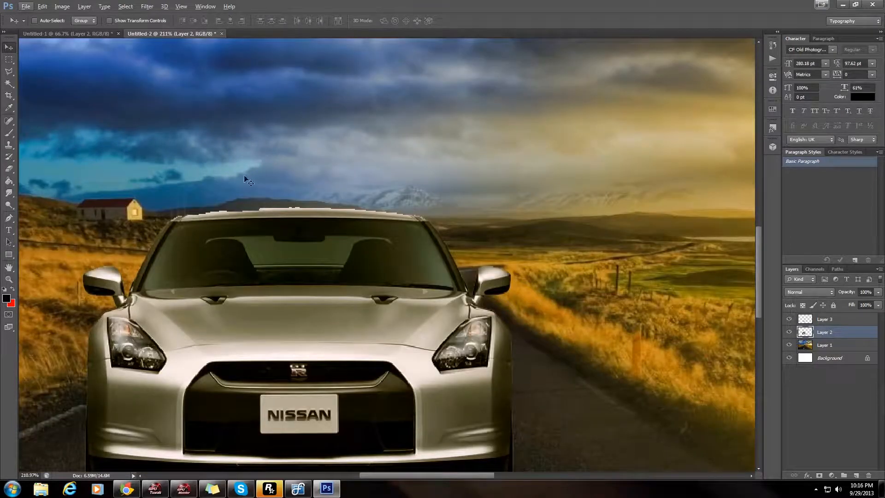
{"action": "left_click", "coordinate": [9, 168]}
{"action": "left_click", "coordinate": [46, 21]}
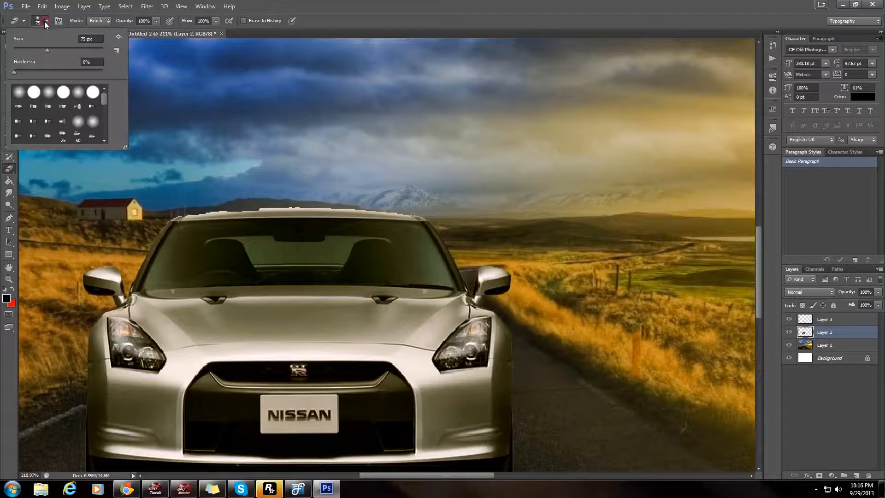
{"action": "left_click_drag", "start_coordinate": [14, 72], "coordinate": [5, 72]}
{"action": "left_click_drag", "start_coordinate": [45, 50], "coordinate": [51, 52]}
{"action": "left_click", "coordinate": [191, 186]}
{"action": "mouse_move", "coordinate": [191, 186]}
{"action": "left_mouse_down"}
{"action": "mouse_move", "coordinate": [237, 178]}
{"action": "mouse_move", "coordinate": [408, 188]}
{"action": "mouse_move", "coordinate": [383, 190]}
{"action": "mouse_move", "coordinate": [189, 185]}
{"action": "mouse_move", "coordinate": [422, 188]}
{"action": "mouse_move", "coordinate": [429, 180]}
{"action": "left_mouse_up"}
{"action": "scroll", "coordinate": [269, 144], "scroll_direction": "down", "scroll_amount": 2}
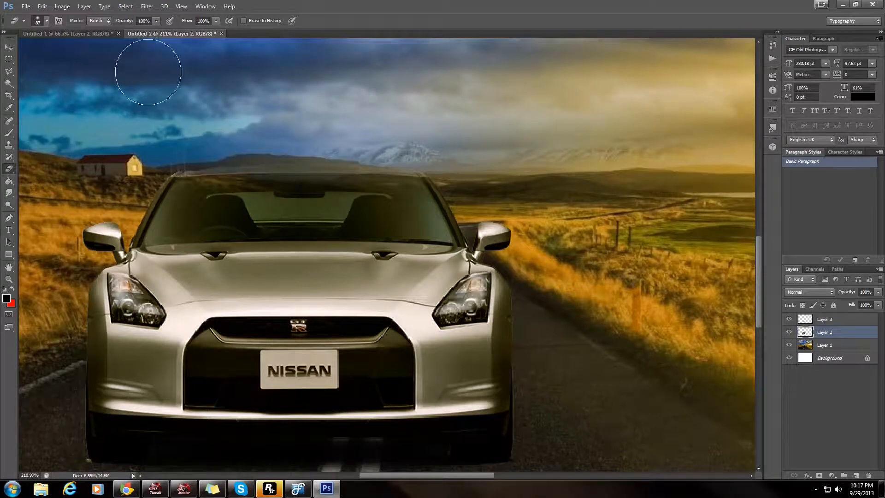
{"action": "key", "text": "ctrl+z"}
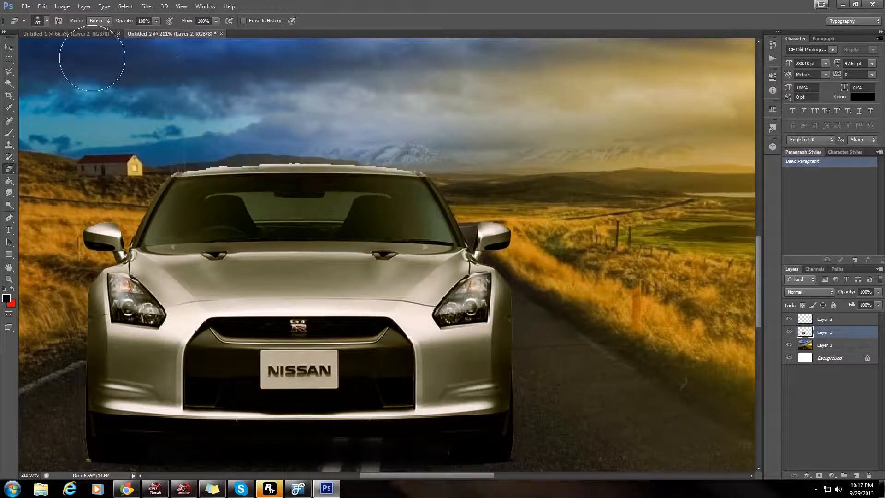
- Set the eraser brush to 19 px size and 16% hardness
{"action": "left_click", "coordinate": [47, 21]}
{"action": "mouse_move", "coordinate": [15, 73]}
{"action": "left_mouse_down"}
{"action": "mouse_move", "coordinate": [29, 71]}
{"action": "mouse_move", "coordinate": [13, 51]}
{"action": "mouse_move", "coordinate": [30, 51]}
{"action": "left_mouse_up"}
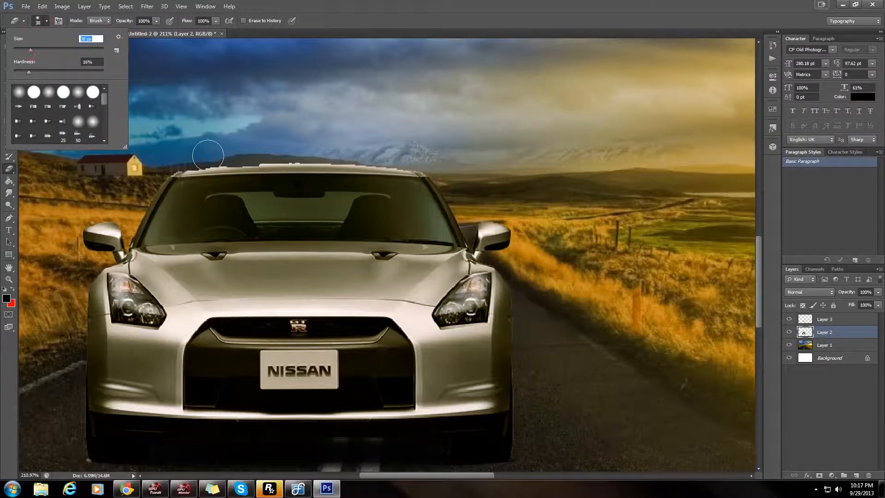
{"action": "scroll", "coordinate": [205, 158], "scroll_direction": "up", "scroll_amount": 7}
{"action": "scroll", "coordinate": [107, 95], "scroll_direction": "down", "scroll_amount": 3}
{"action": "left_click_drag", "start_coordinate": [21, 50], "coordinate": [21, 51]}
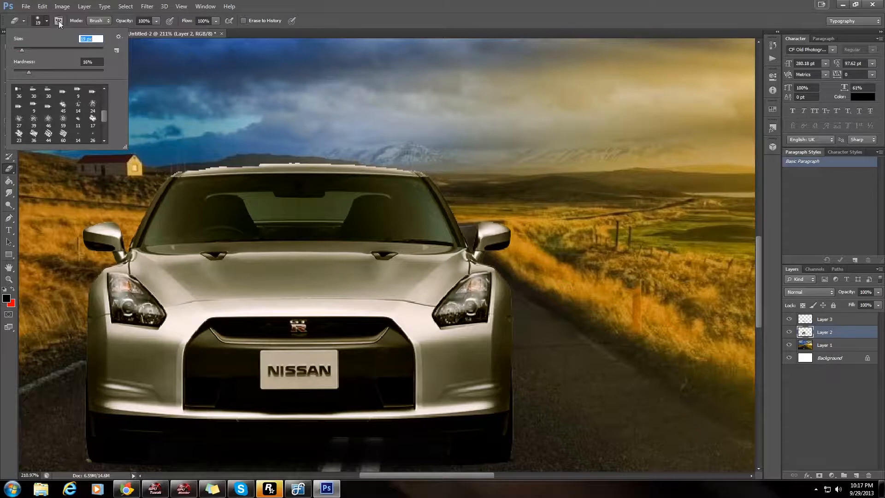
{"action": "left_click", "coordinate": [43, 21]}
- Erase the jagged light edge along the top of the car's roof on Layer 2 with the 19 px eraser
{"action": "scroll", "coordinate": [228, 162], "scroll_direction": "up", "scroll_amount": 5}
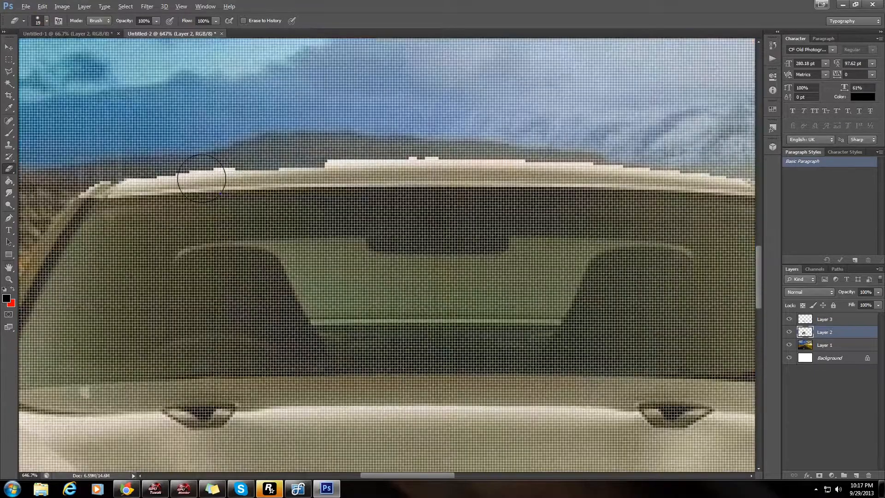
{"action": "scroll", "coordinate": [202, 179], "scroll_direction": "down", "scroll_amount": 1}
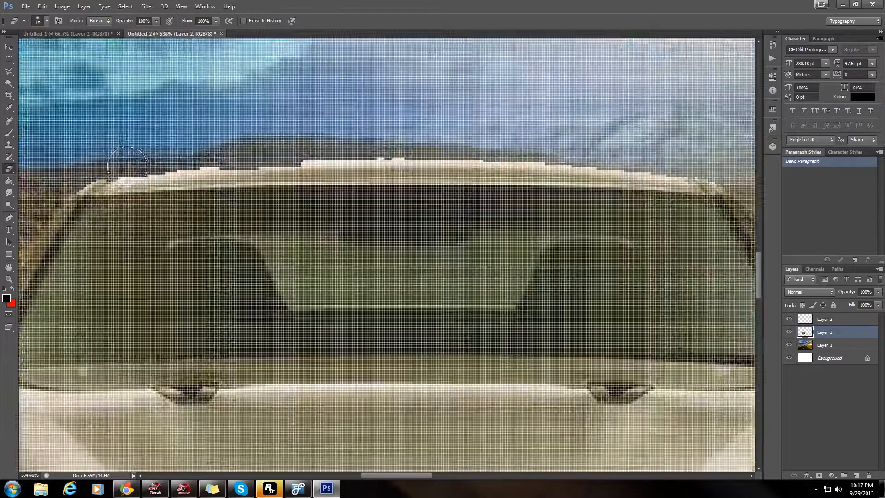
{"action": "scroll", "coordinate": [127, 165], "scroll_direction": "down", "scroll_amount": 1}
{"action": "mouse_move", "coordinate": [118, 162]}
{"action": "left_mouse_down"}
{"action": "mouse_move", "coordinate": [185, 152]}
{"action": "mouse_move", "coordinate": [423, 150]}
{"action": "mouse_move", "coordinate": [657, 168]}
{"action": "left_mouse_up"}
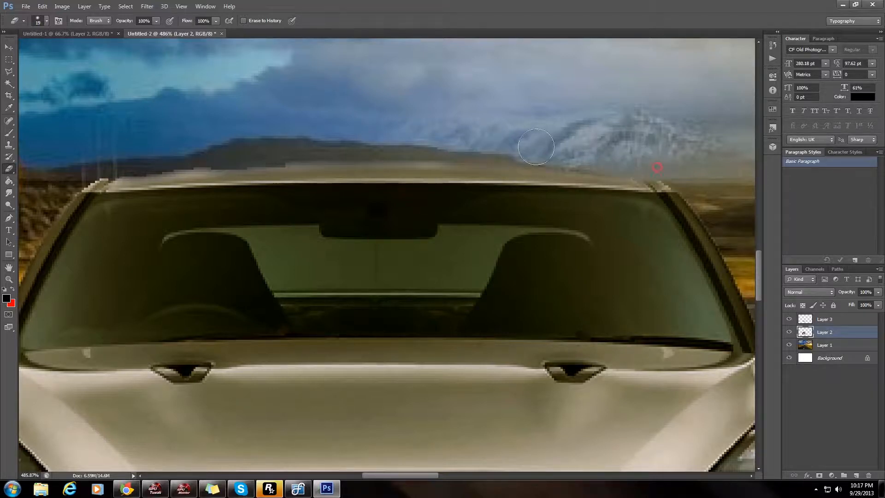
{"action": "mouse_move", "coordinate": [227, 155]}
{"action": "left_mouse_down"}
{"action": "mouse_move", "coordinate": [163, 156]}
{"action": "mouse_move", "coordinate": [173, 155]}
{"action": "left_mouse_up"}
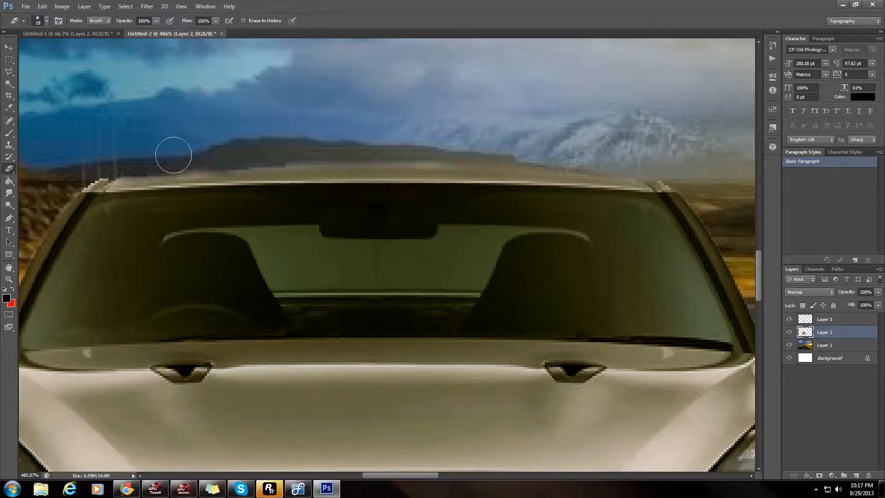
{"action": "left_click", "coordinate": [363, 150]}
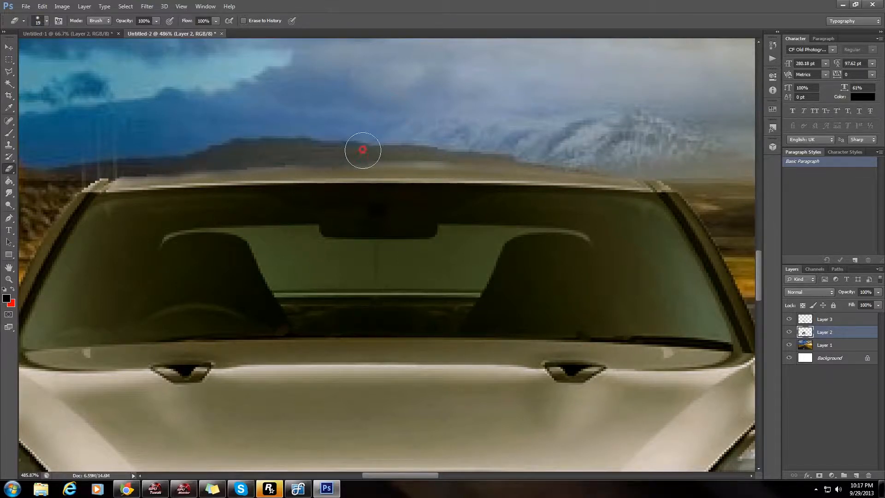
{"action": "scroll", "coordinate": [268, 212], "scroll_direction": "down", "scroll_amount": 15}
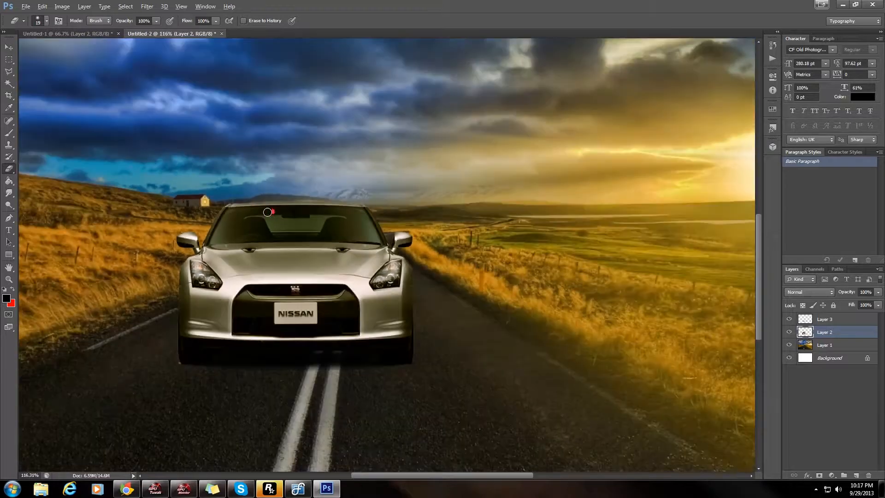
{"action": "scroll", "coordinate": [267, 212], "scroll_direction": "down", "scroll_amount": 3}
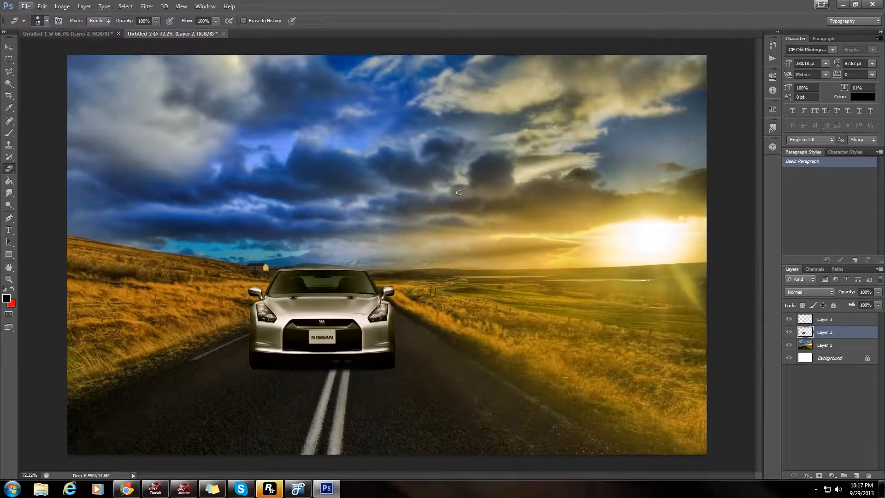
- Check the finished example in Untitled-1, then add the black 280.18 pt text "dfg;ljfl" in the sky above the car in Untitled-2
{"action": "left_click", "coordinate": [96, 33]}
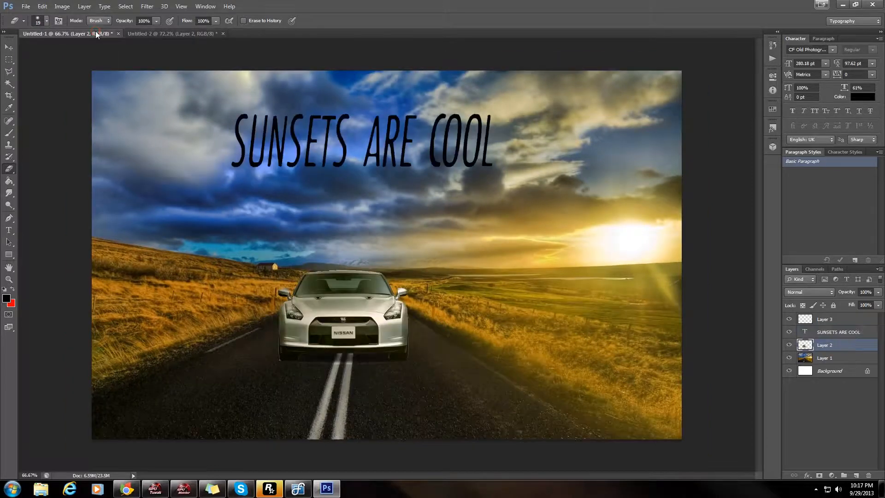
{"action": "left_click", "coordinate": [176, 33]}
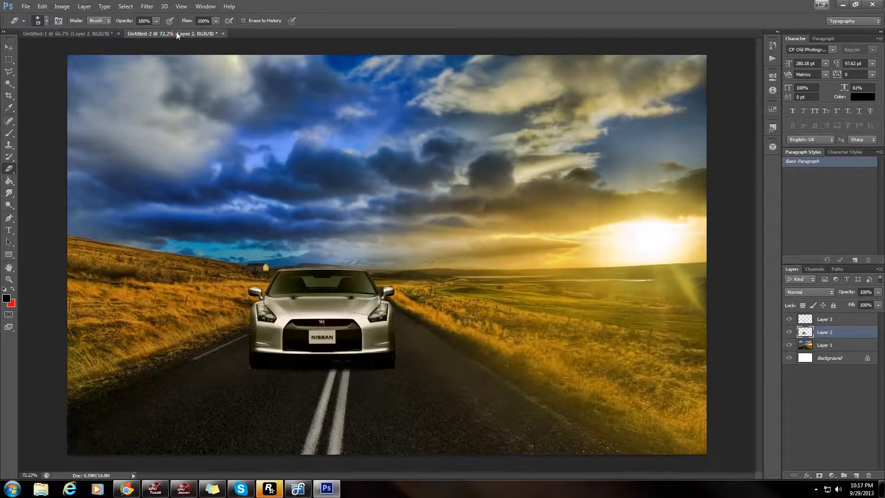
{"action": "left_click", "coordinate": [10, 230]}
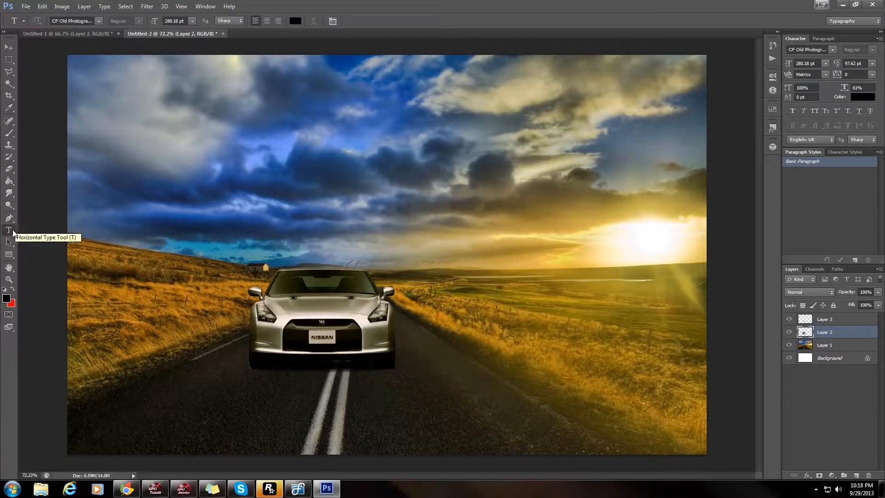
{"action": "left_click", "coordinate": [133, 148]}
{"action": "left_click", "coordinate": [150, 196]}
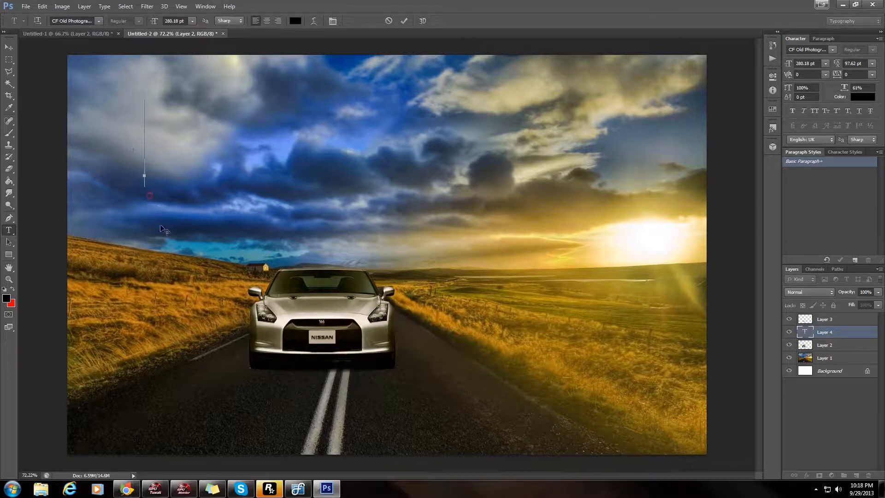
{"action": "left_click_drag", "start_coordinate": [160, 226], "coordinate": [168, 226]}
{"action": "type", "text": "dfg;ljfl"}
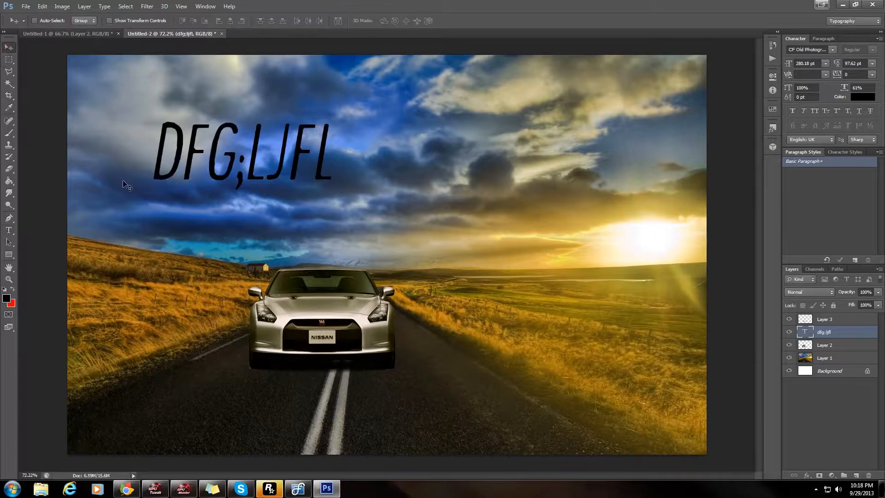
- Free-transform the sky text to about 77% width and flip it vertically at about -111% height
{"action": "key", "text": "ctrl+t"}
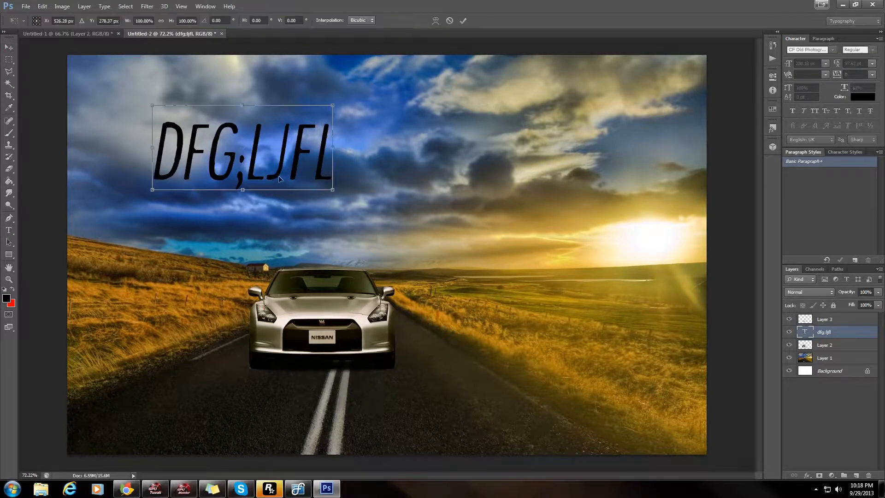
{"action": "left_click_drag", "start_coordinate": [337, 103], "coordinate": [315, 195]}
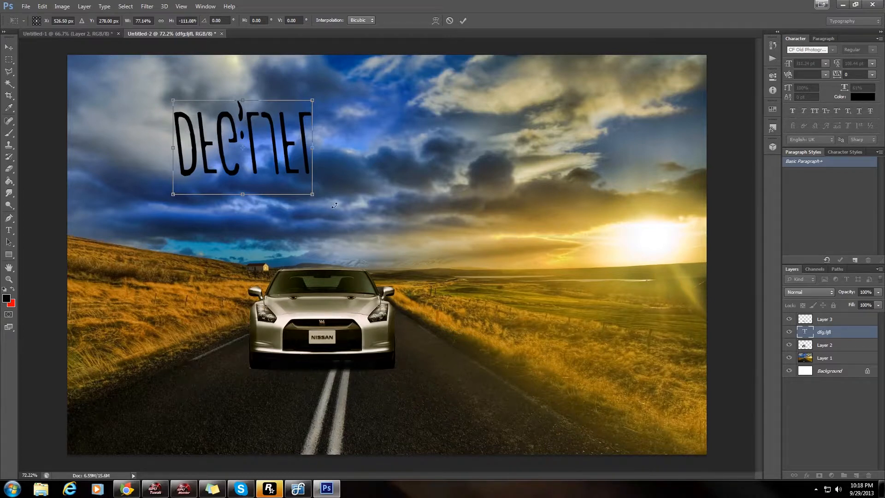
{"action": "key", "text": "Return"}
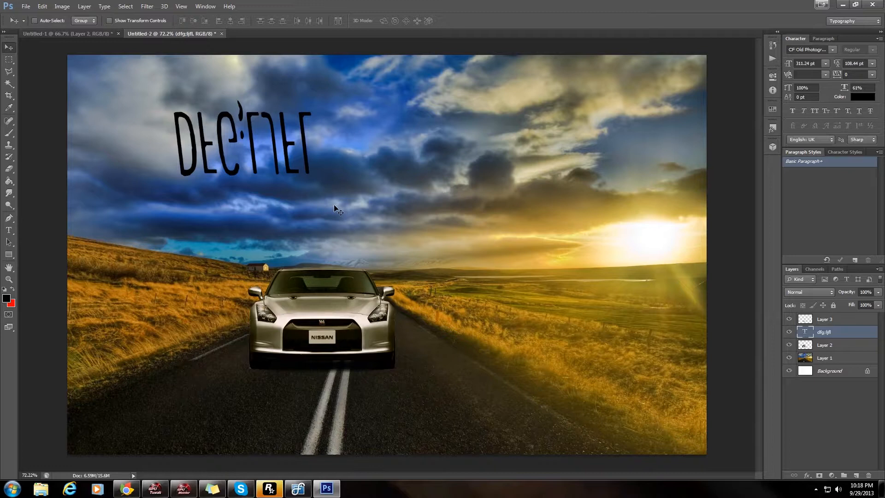
{"action": "left_click", "coordinate": [816, 489]}
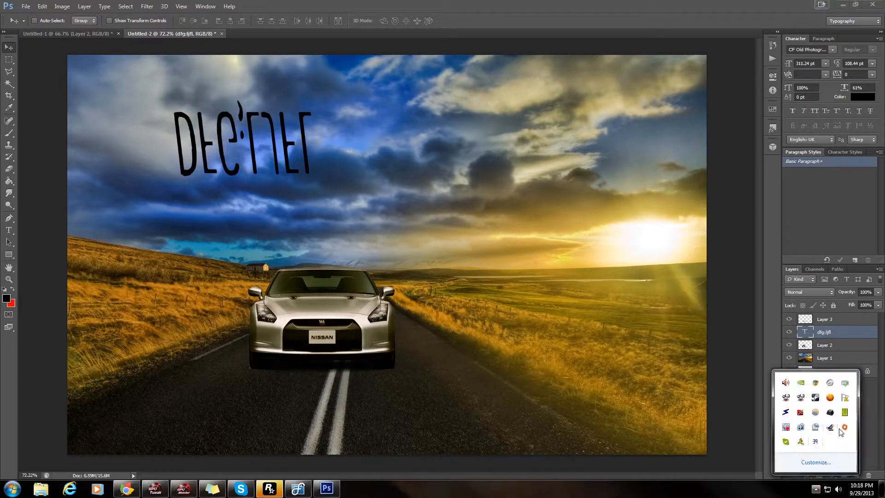
{"action": "right_click", "coordinate": [801, 430]}
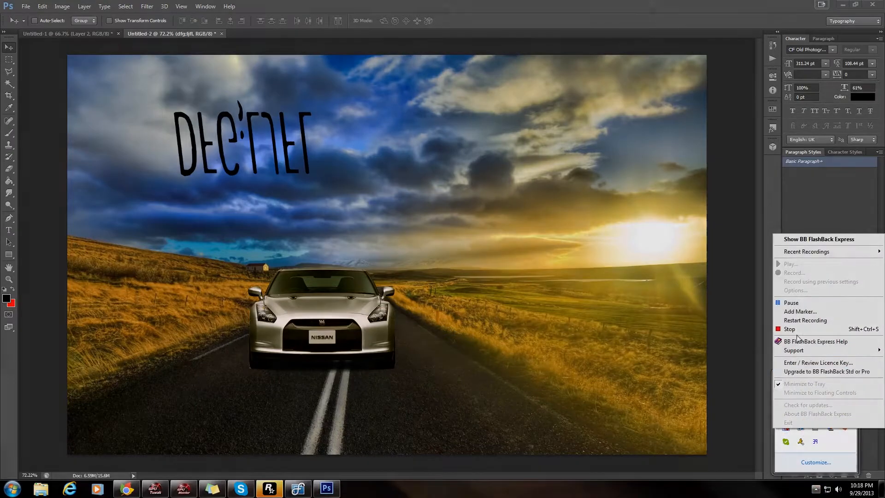